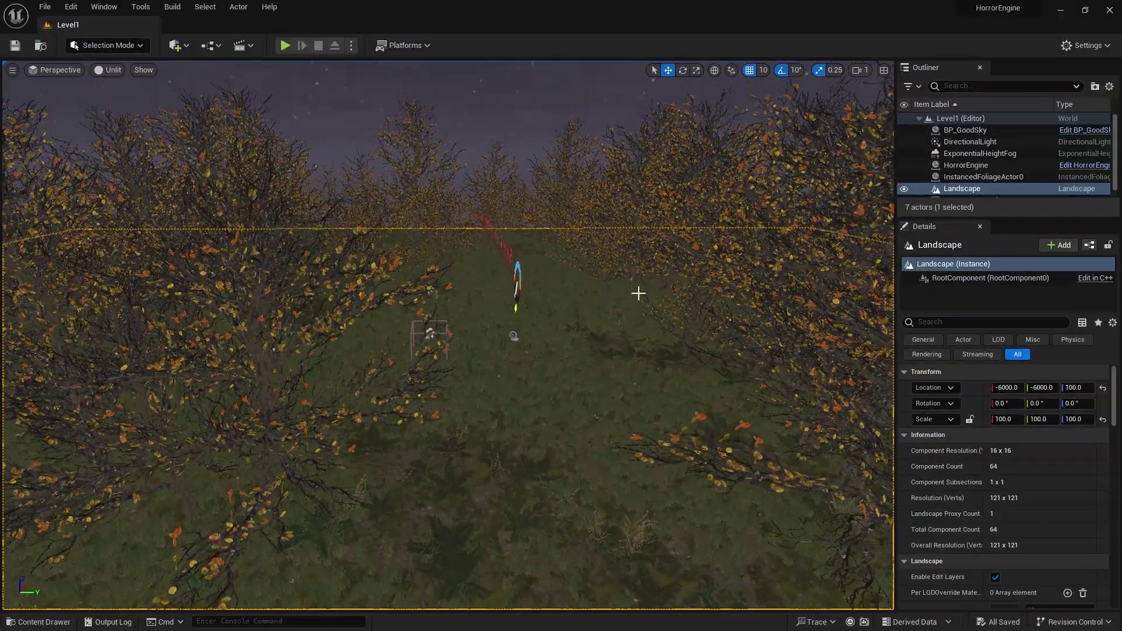
Look around the forest level and play-test it by walking through the dark clearing
right_drag(624, 194, 672, 274)
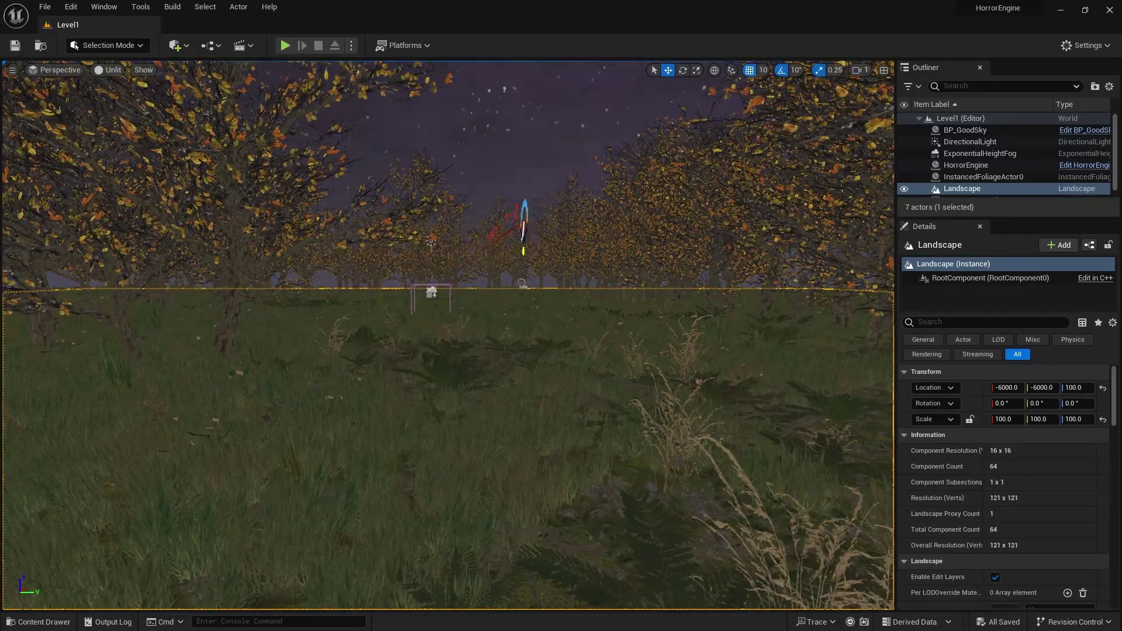
right_drag(691, 283, 699, 309)
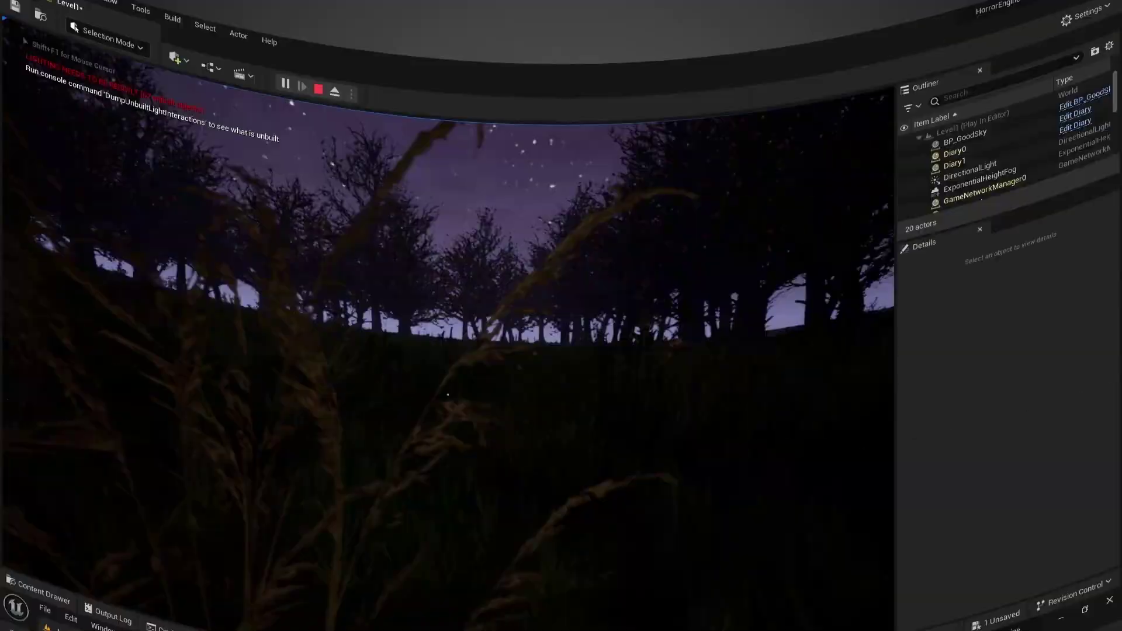
key(w)
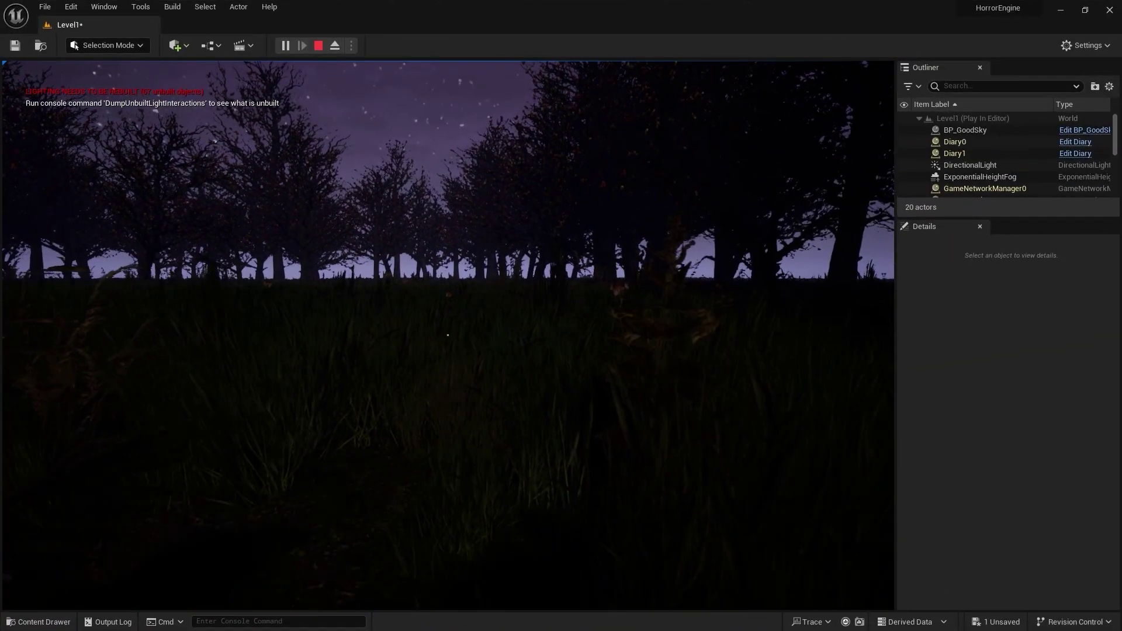
key(f)
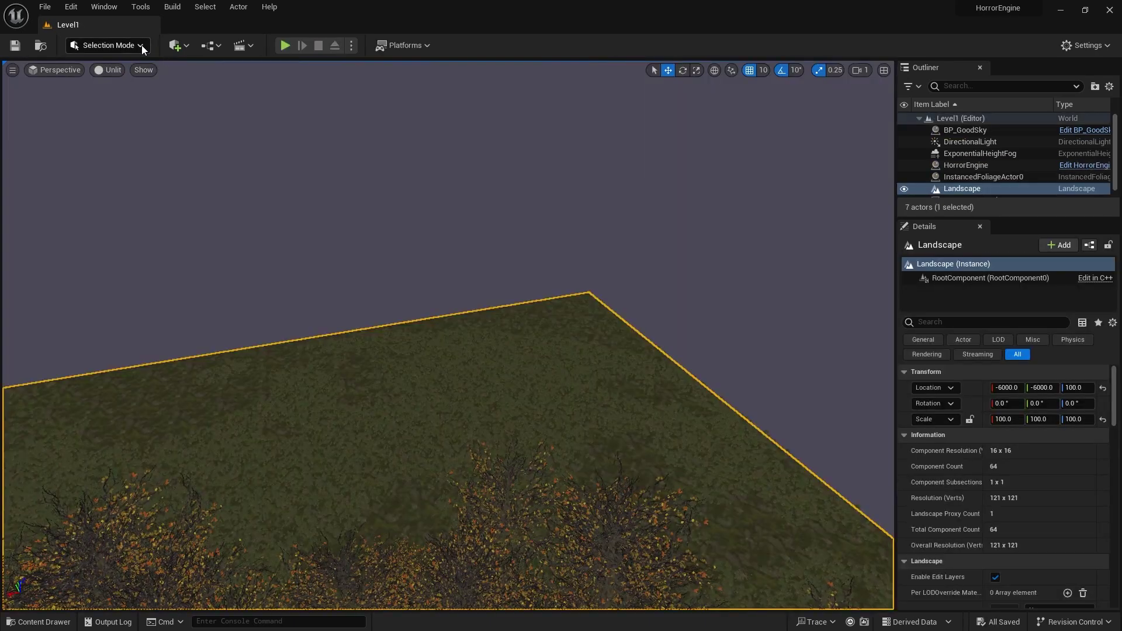
Sculpt raised hills along the landscape's outer edge in Landscape mode, using brush size 2048 and tool strength 0.3
click(142, 47)
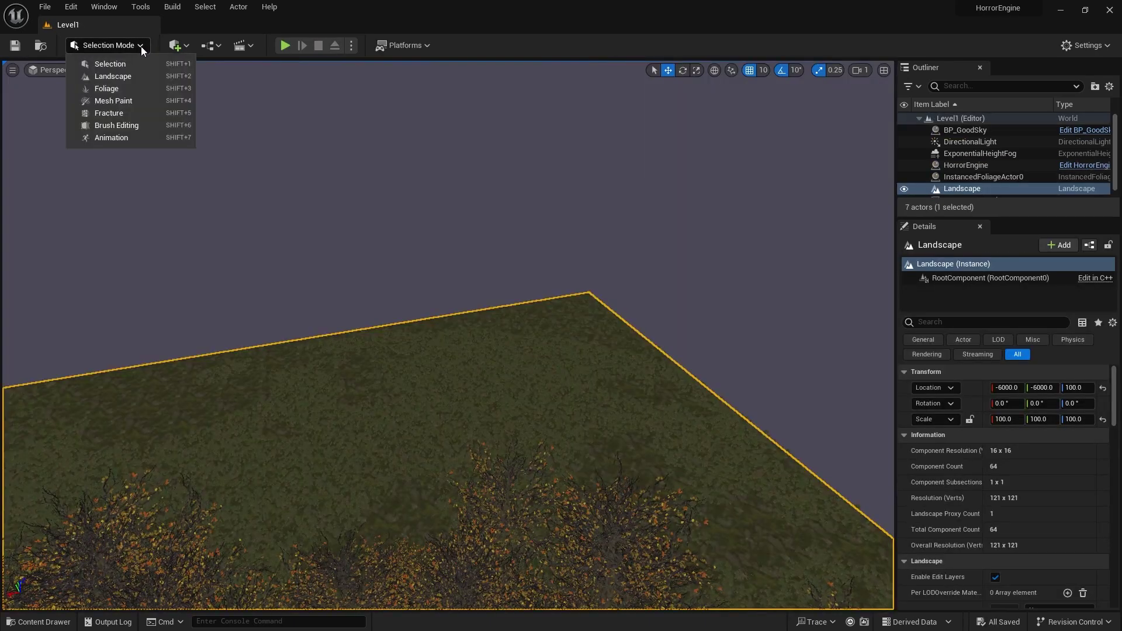
click(123, 82)
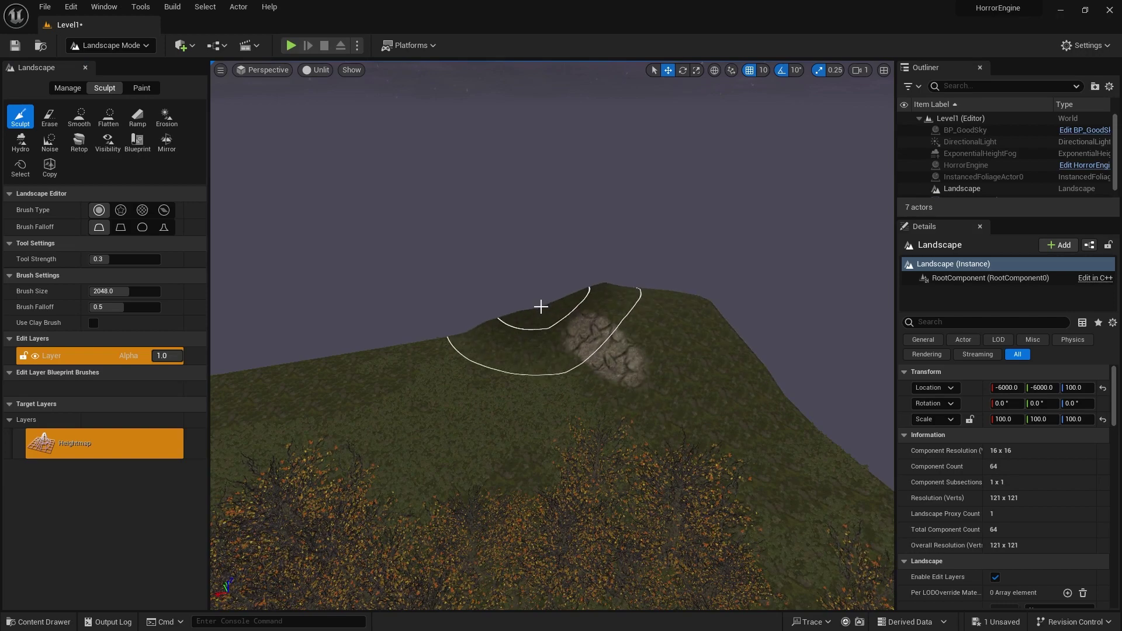
drag(420, 322, 346, 323)
right_drag(396, 308, 328, 309)
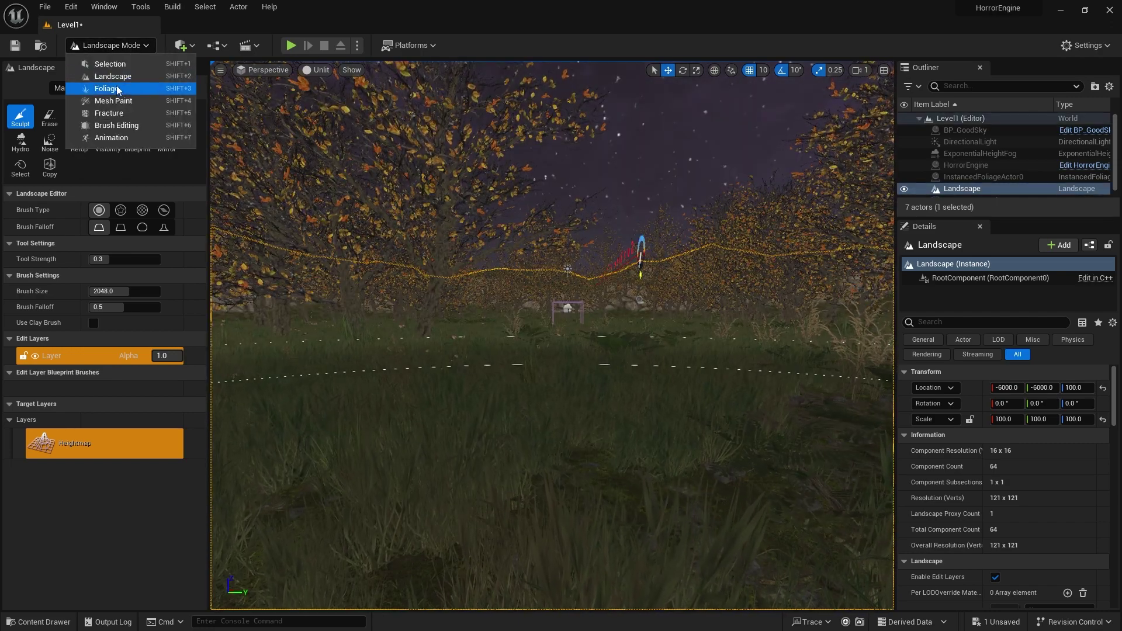
Paint trees over the sculpted hills in Foliage mode with brush size 512 and density 0.5, and play-test the level
click(123, 94)
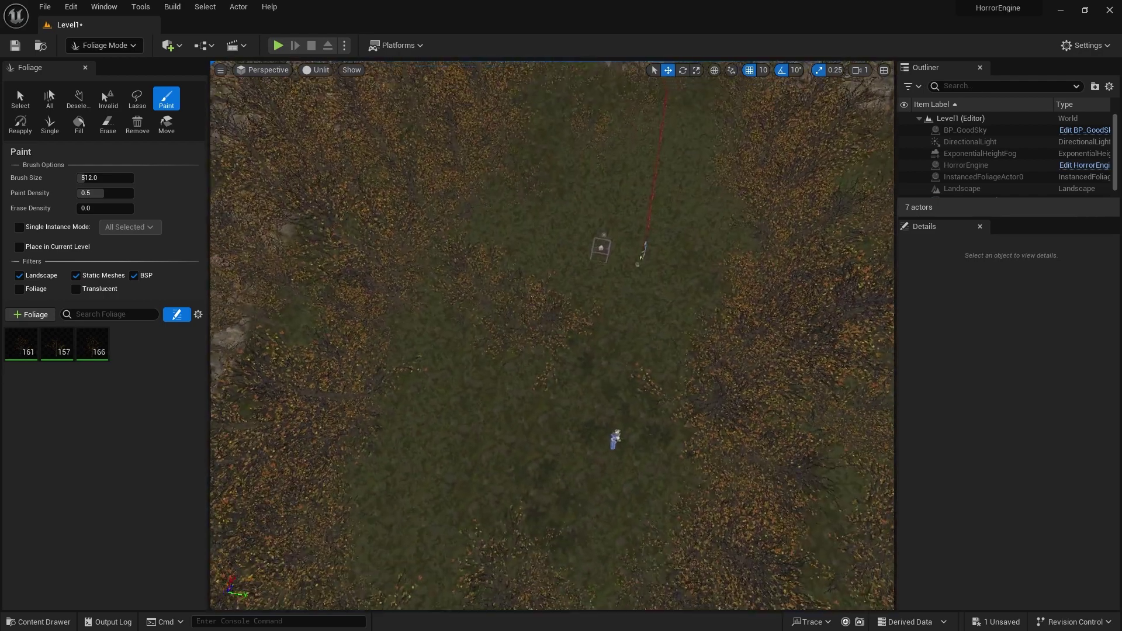
key(alt+p)
key(w)
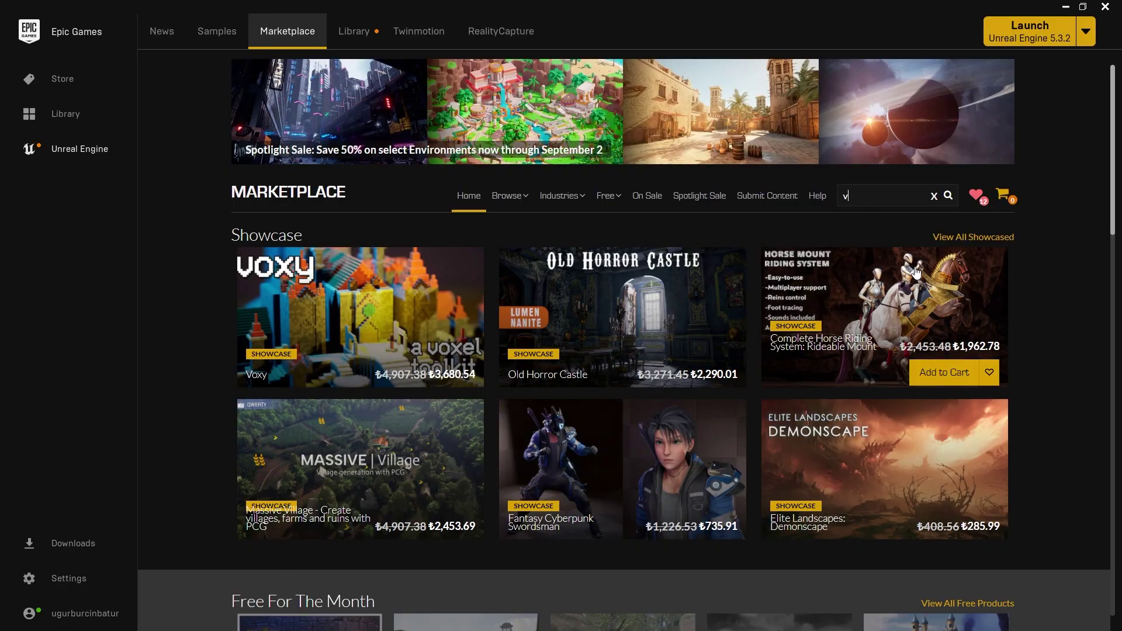
Switch to the Epic Games Launcher, search the Marketplace for Vehicle Variety Pack and add it to the project
click(890, 219)
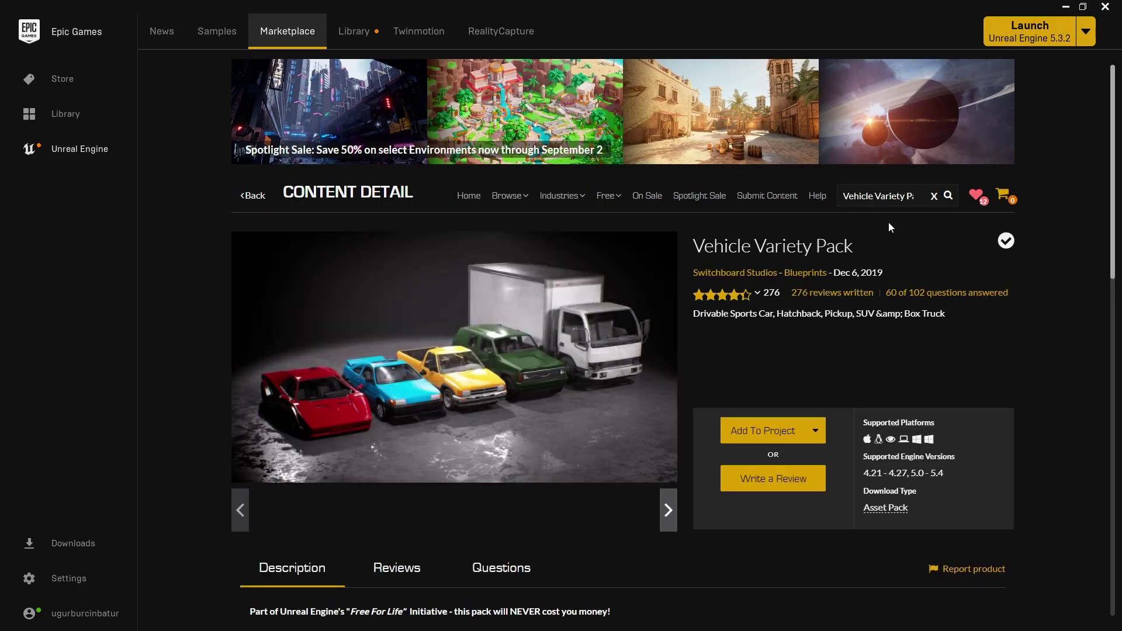
scroll(955, 366, down, 1)
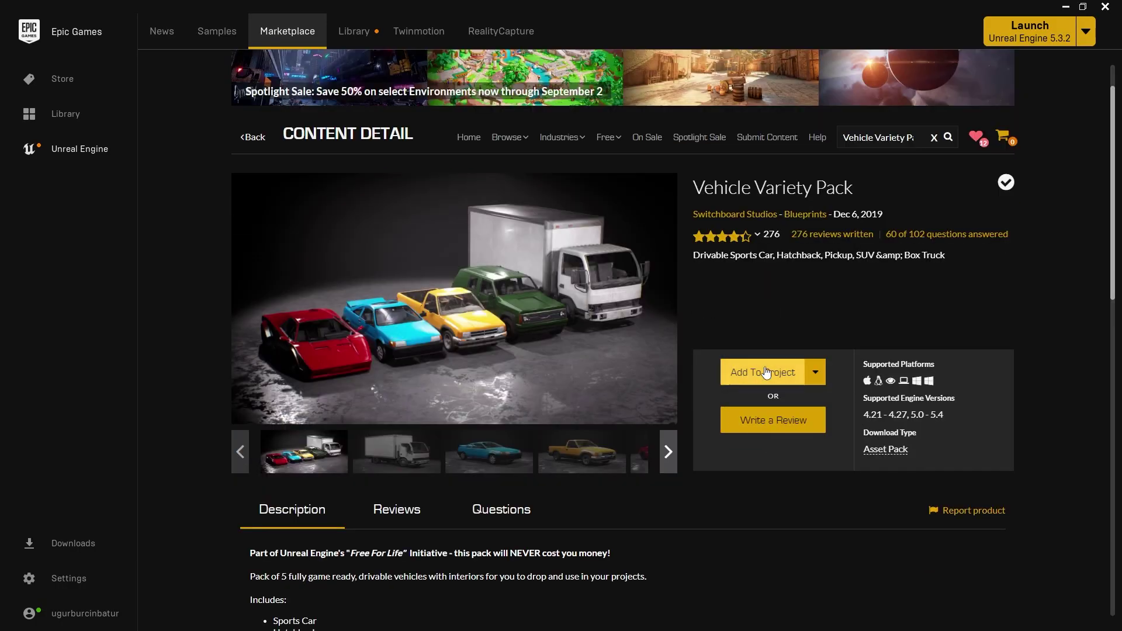
click(764, 372)
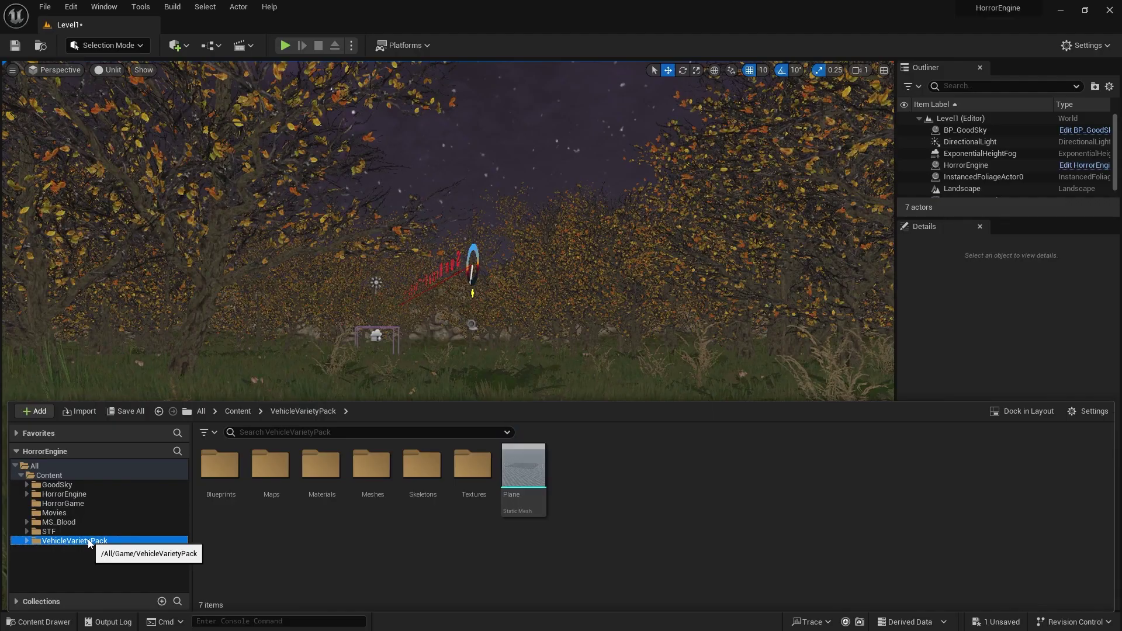
Place the SM_SUV mesh from the VehicleVarietyPack Meshes folder at -2040, -870, 100 in the clearing, rotated 20°
double_click(372, 465)
drag(422, 467, 625, 497)
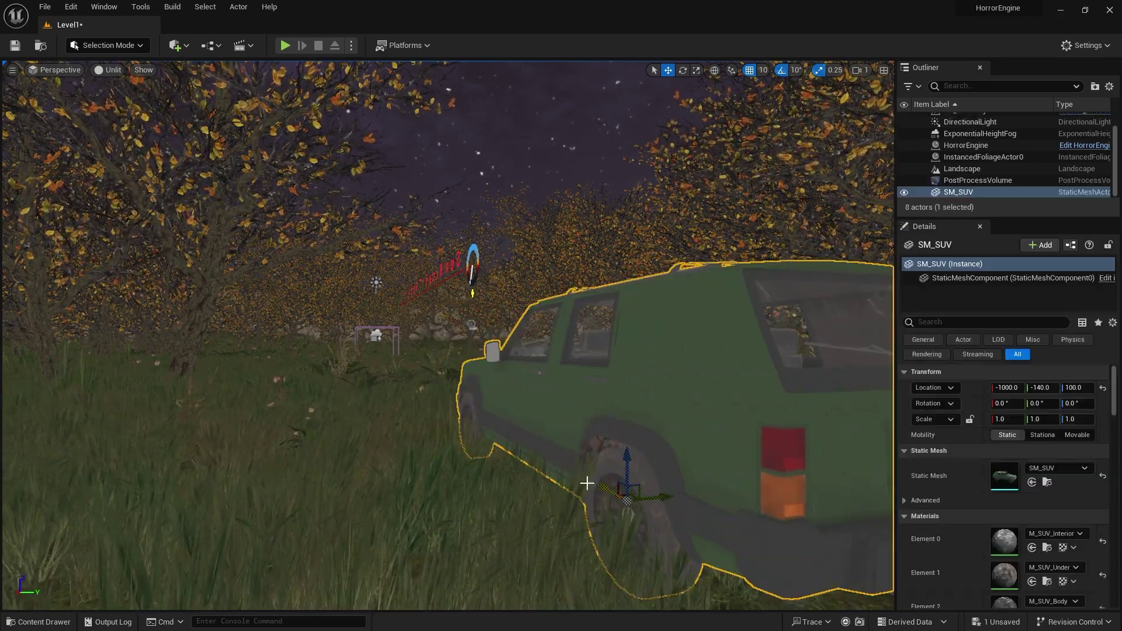
right_drag(426, 424, 426, 423)
key(w)
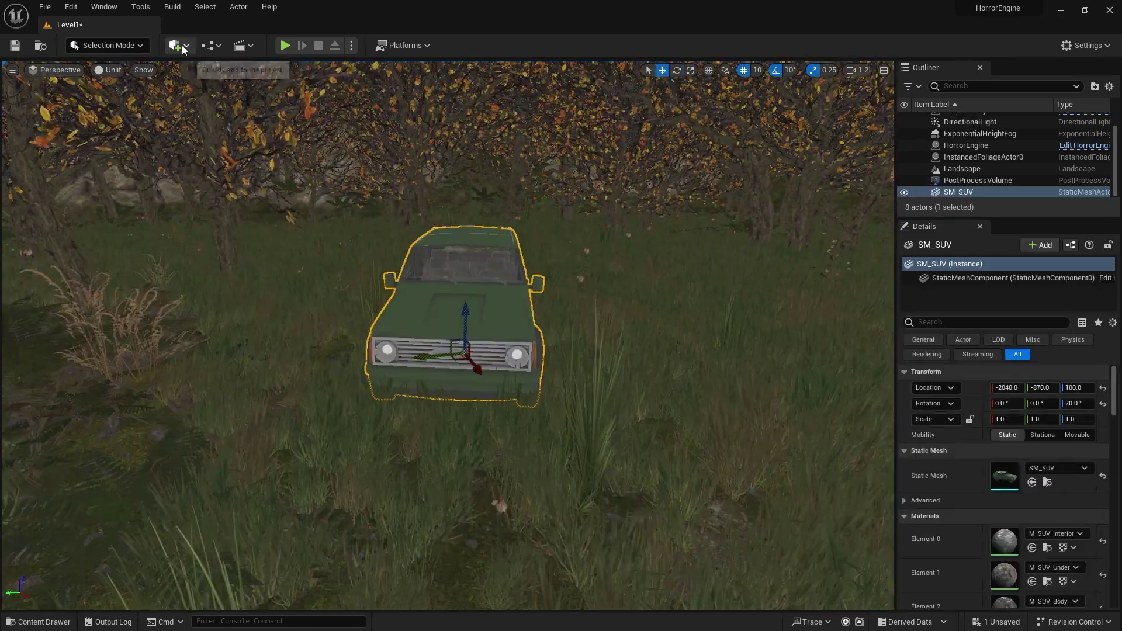
Add a spot light and position it in front of an SUV headlight at about -1800, -840, 190, rotated 20° to face forward
click(179, 46)
mouse_move(218, 158)
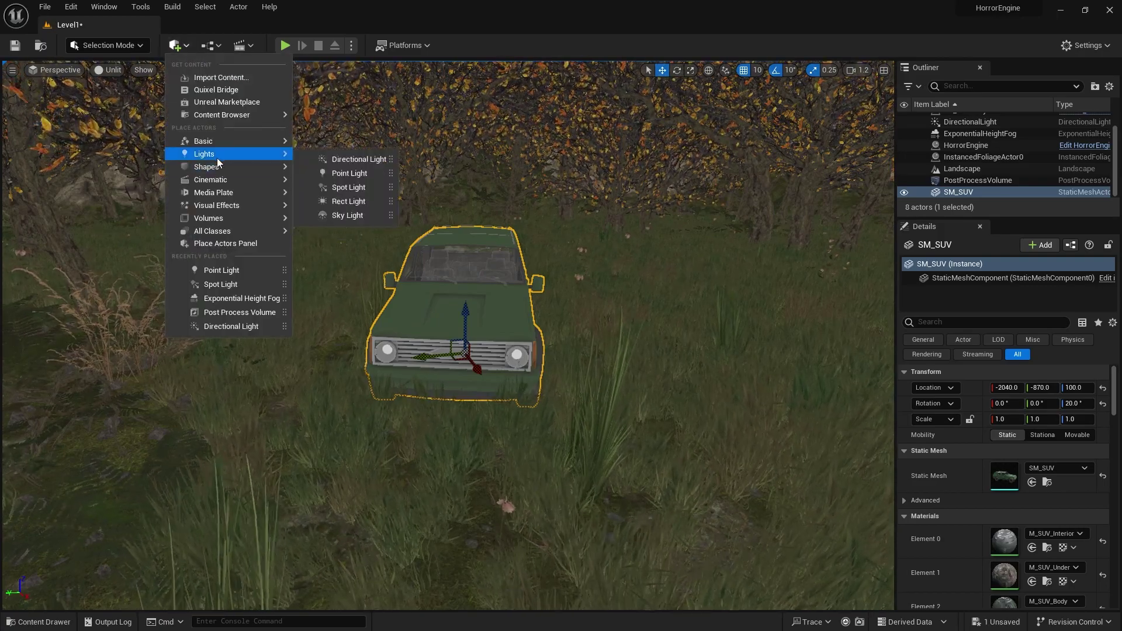
click(353, 187)
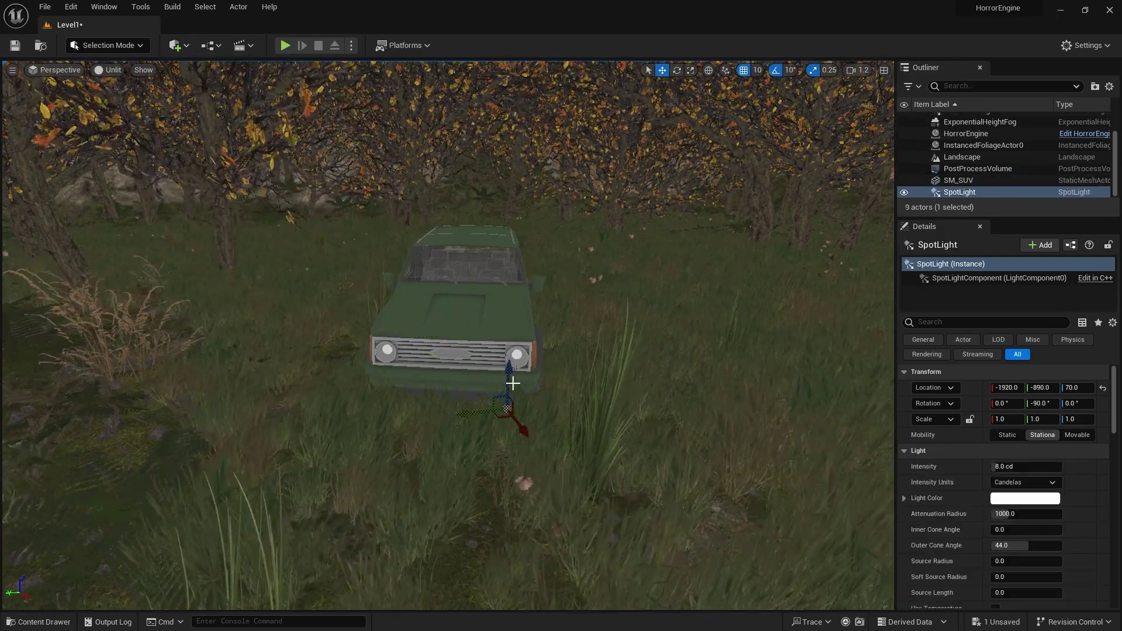
right_drag(514, 384, 524, 368)
drag(506, 383, 501, 226)
right_drag(501, 225, 643, 226)
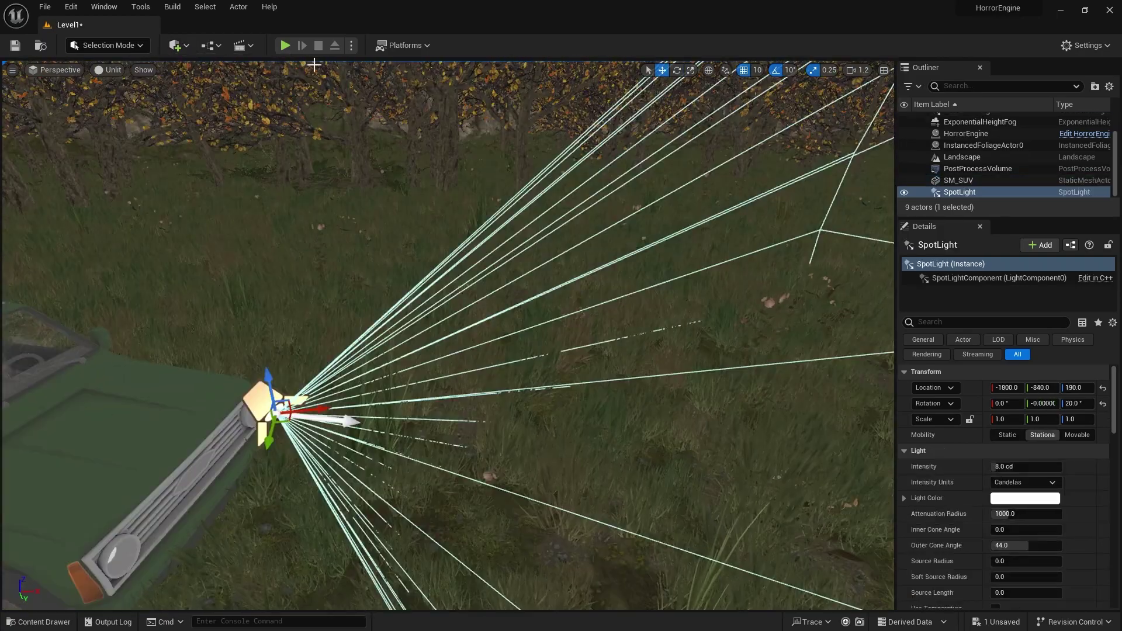
In Lit view, set the spot light to about 50 cd, 526 attenuation radius and 26° outer cone, and duplicate it to the other headlight
click(108, 70)
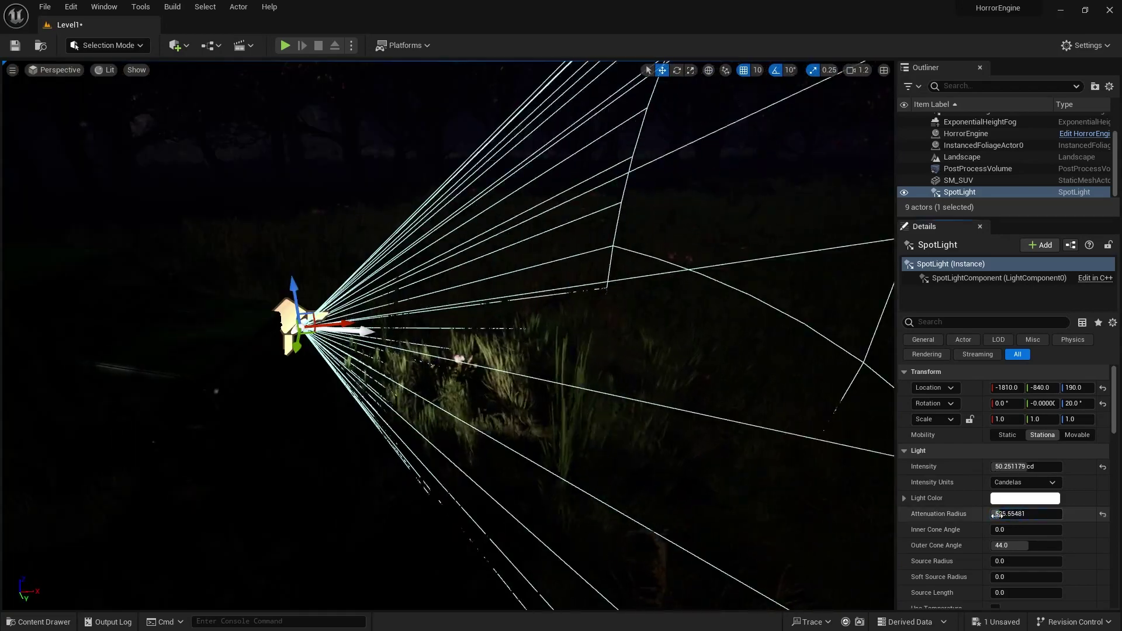
drag(998, 545, 971, 546)
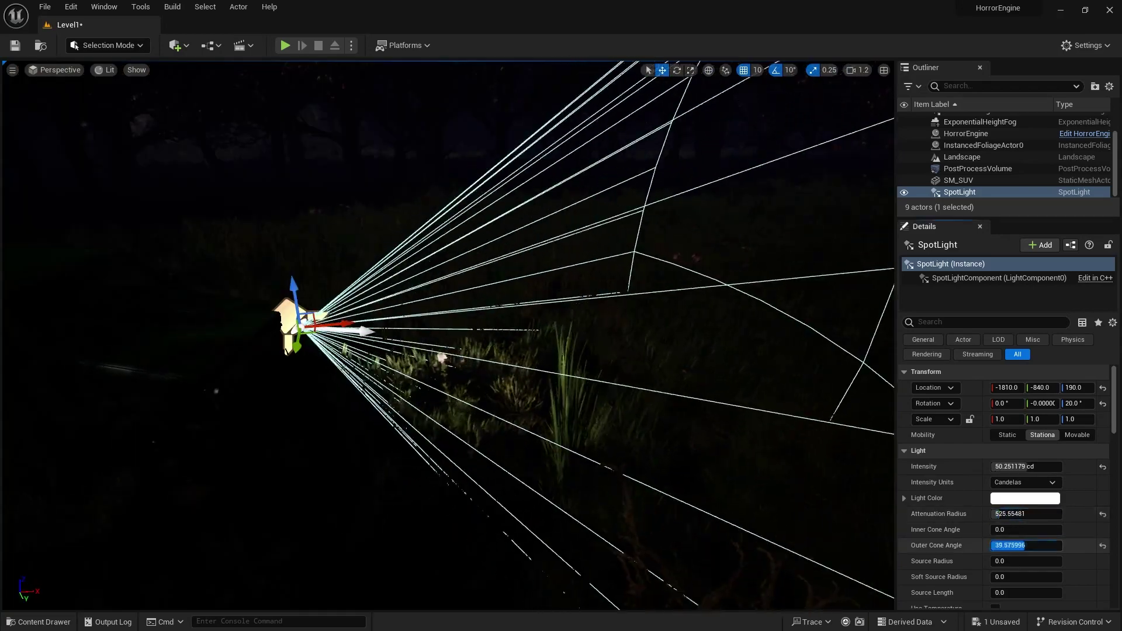
alt+drag(331, 358, 459, 359)
Add a red (FF0000) point light with an attenuation radius of about 114 at one SUV tail light, and duplicate it to the other
click(178, 45)
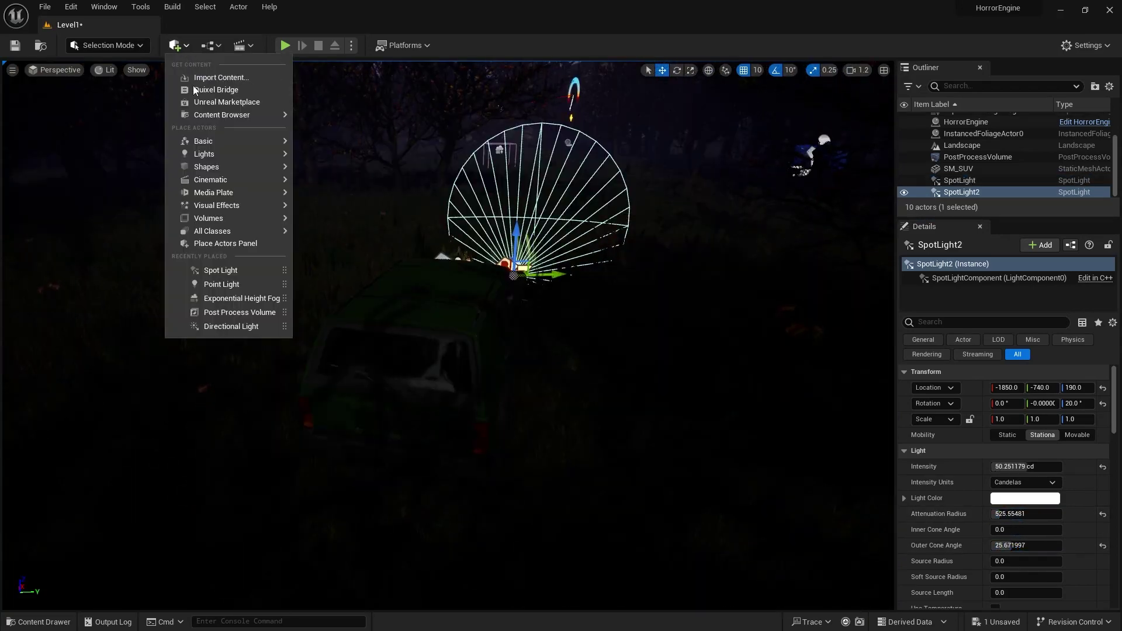
mouse_move(204, 154)
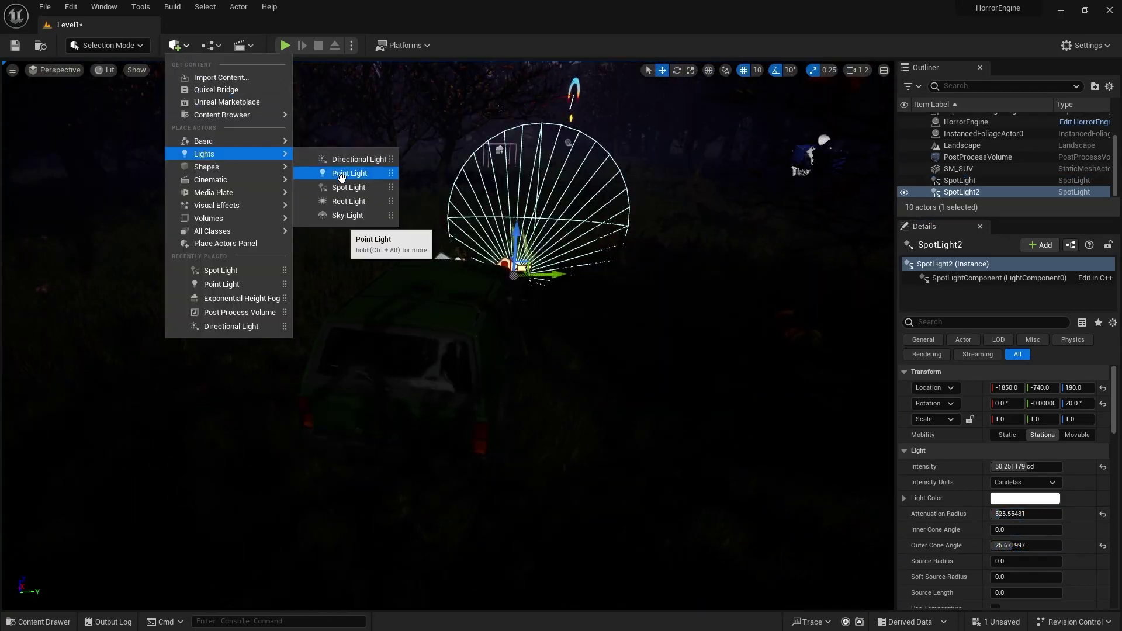
drag(319, 174, 459, 333)
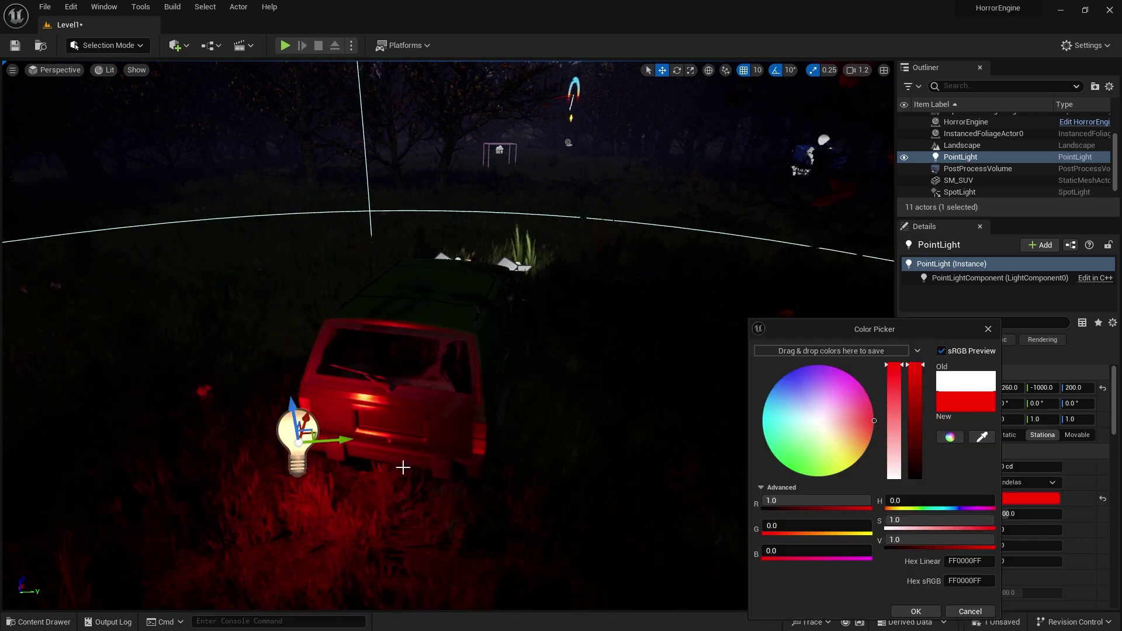
click(916, 611)
alt+drag(319, 438, 440, 466)
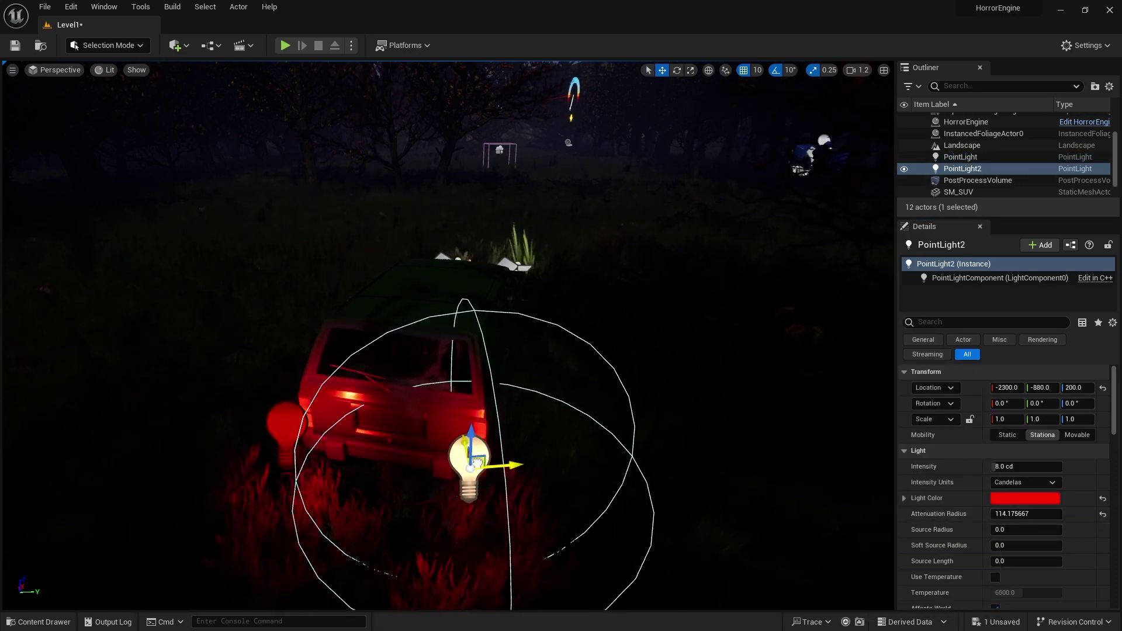
Play-test the level and walk around the SUV to check its headlights and tail lights
right_drag(478, 463, 478, 515)
click(478, 463)
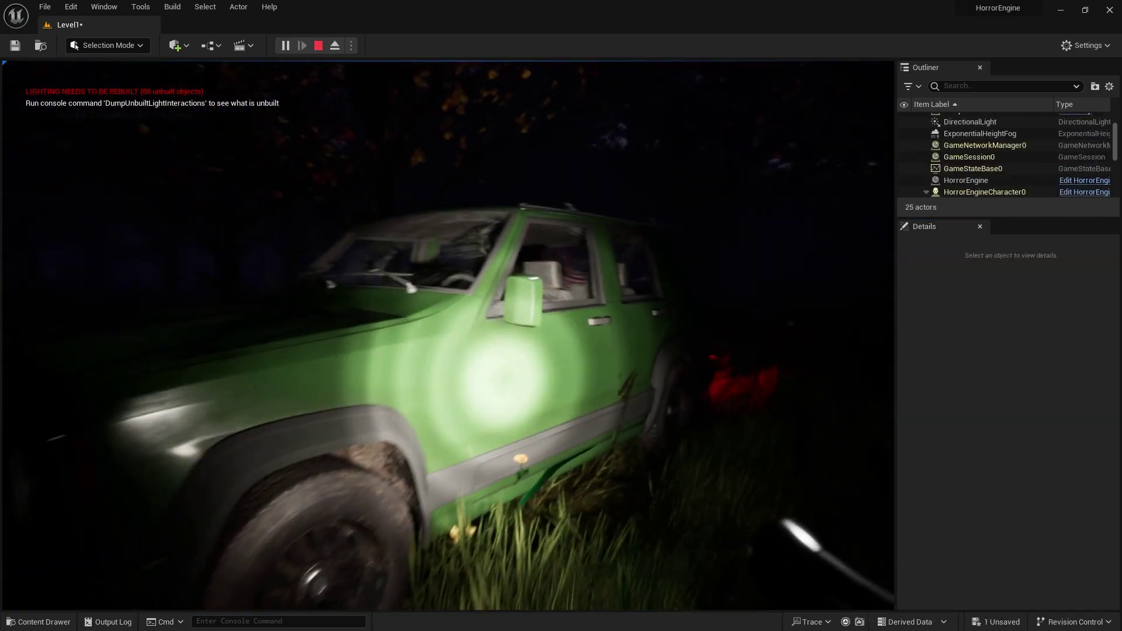
key(s)
key(w)
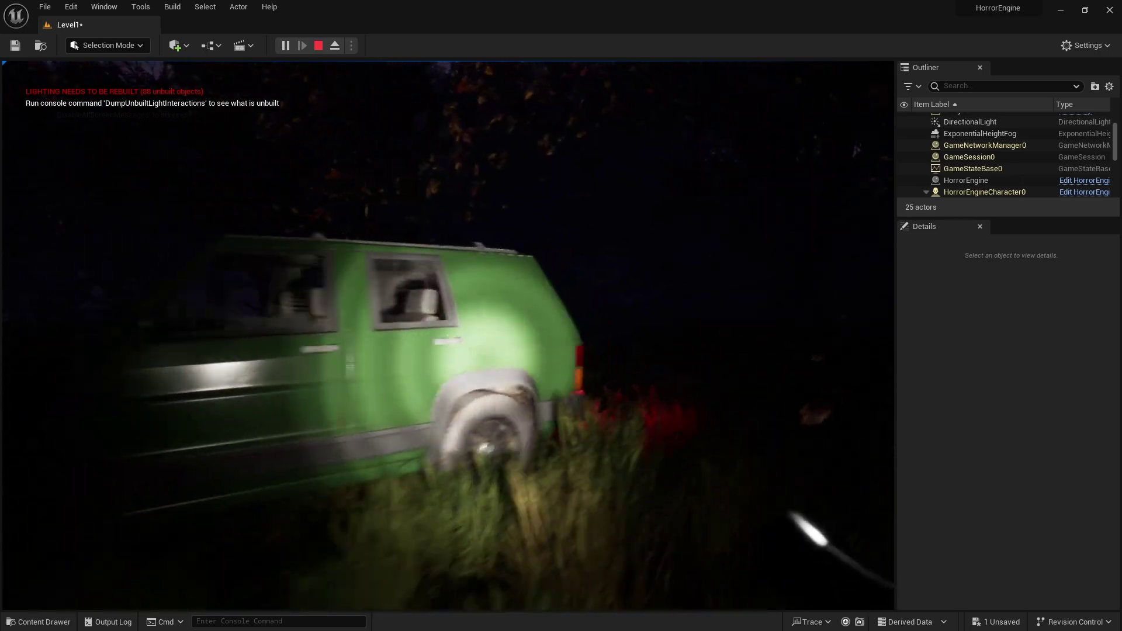
key(Escape)
Add a Nav Mesh Bounds Volume scaled 61 × 1 × 13.25 along one side of the clearing and duplicate it to the opposite side
click(191, 45)
mouse_move(248, 216)
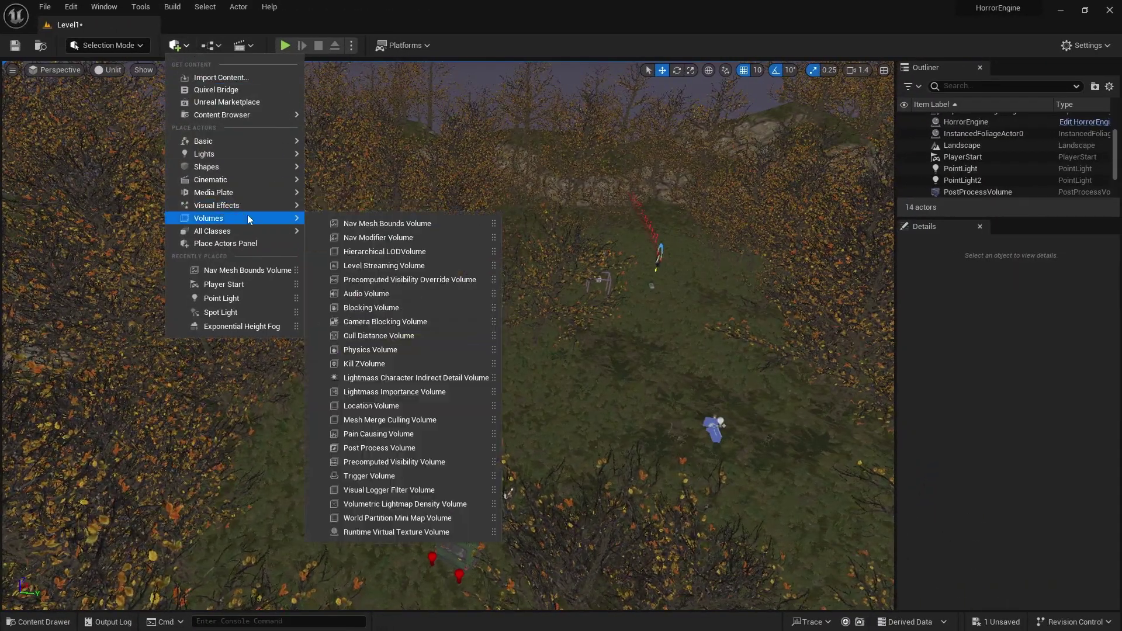
click(400, 225)
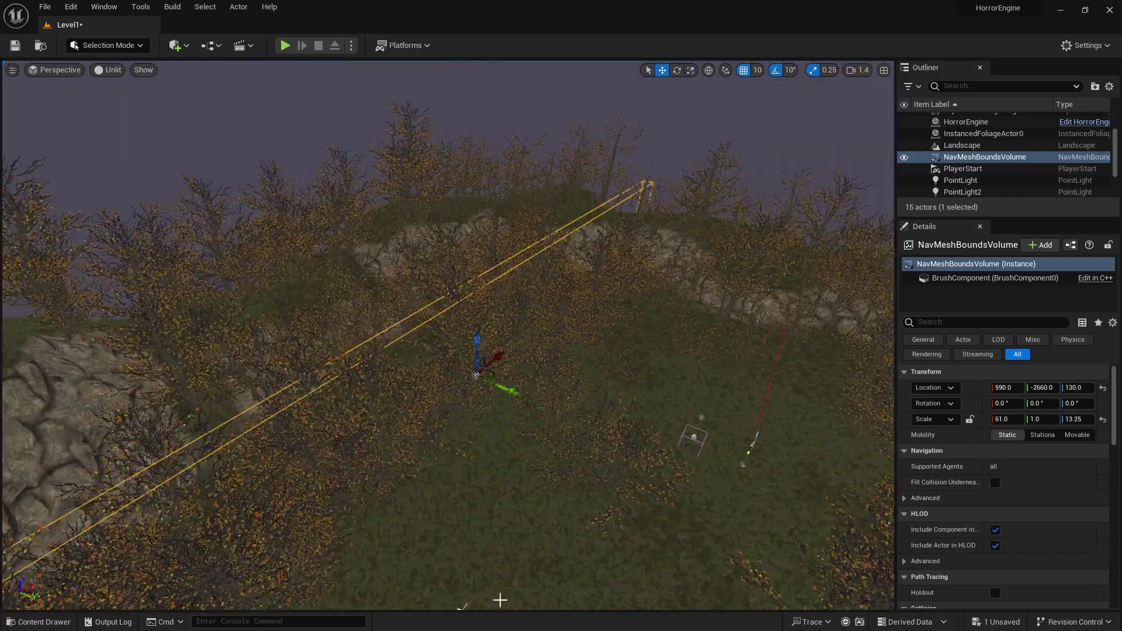
right_drag(499, 598, 624, 341)
drag(528, 287, 772, 471)
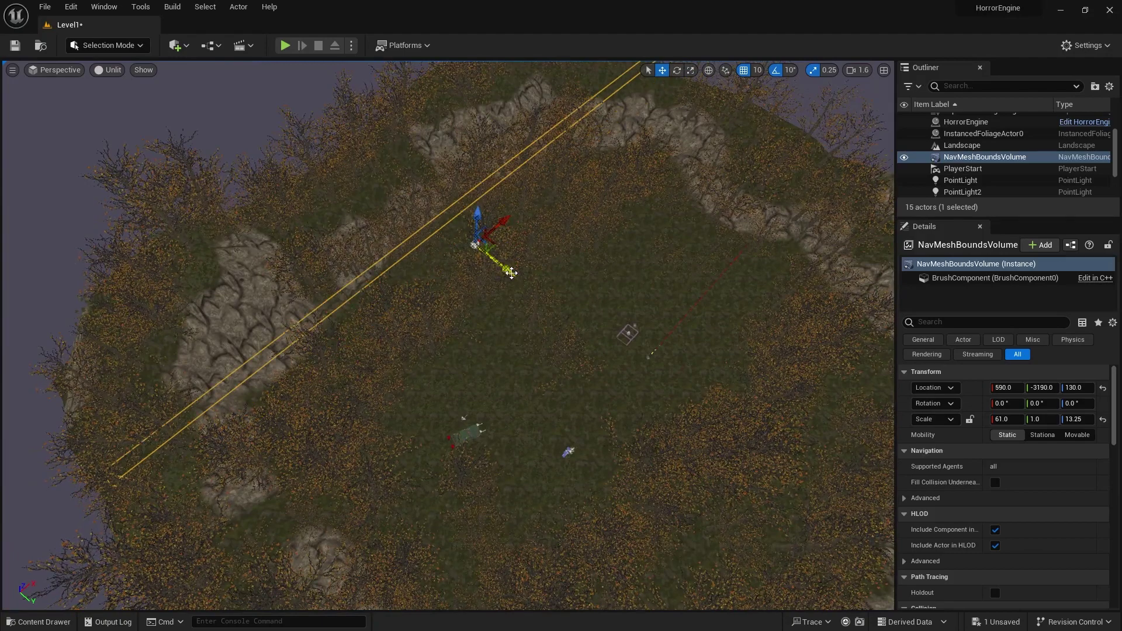
right_drag(772, 471, 618, 364)
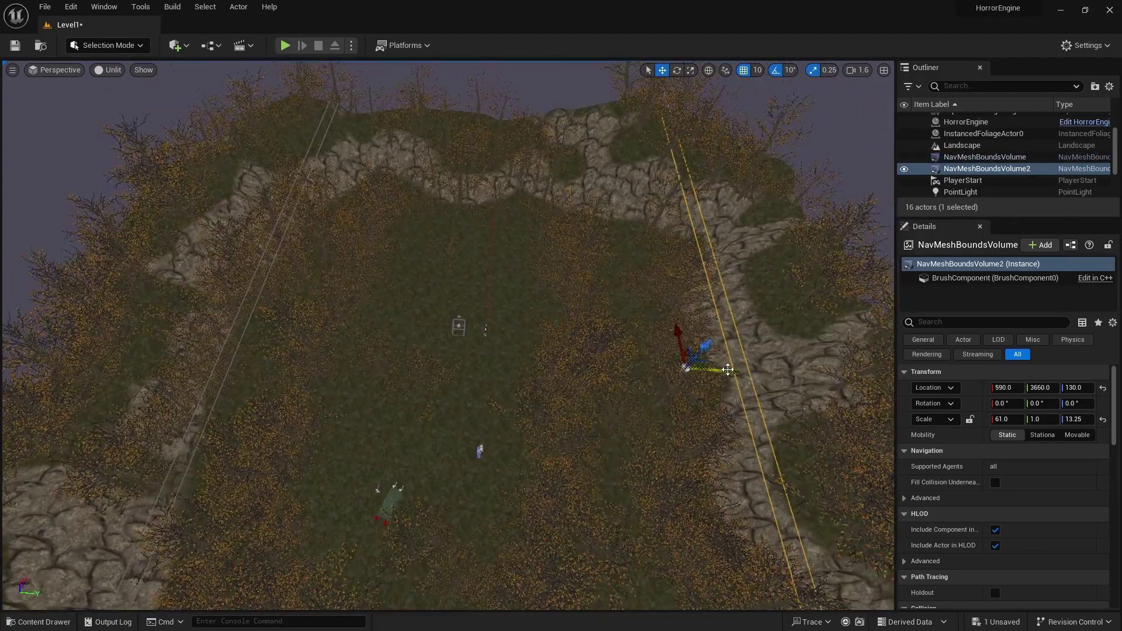
Duplicate the bounds volume twice more, rotated 90°, to close off the two remaining ends of the clearing
alt+drag(728, 370, 535, 367)
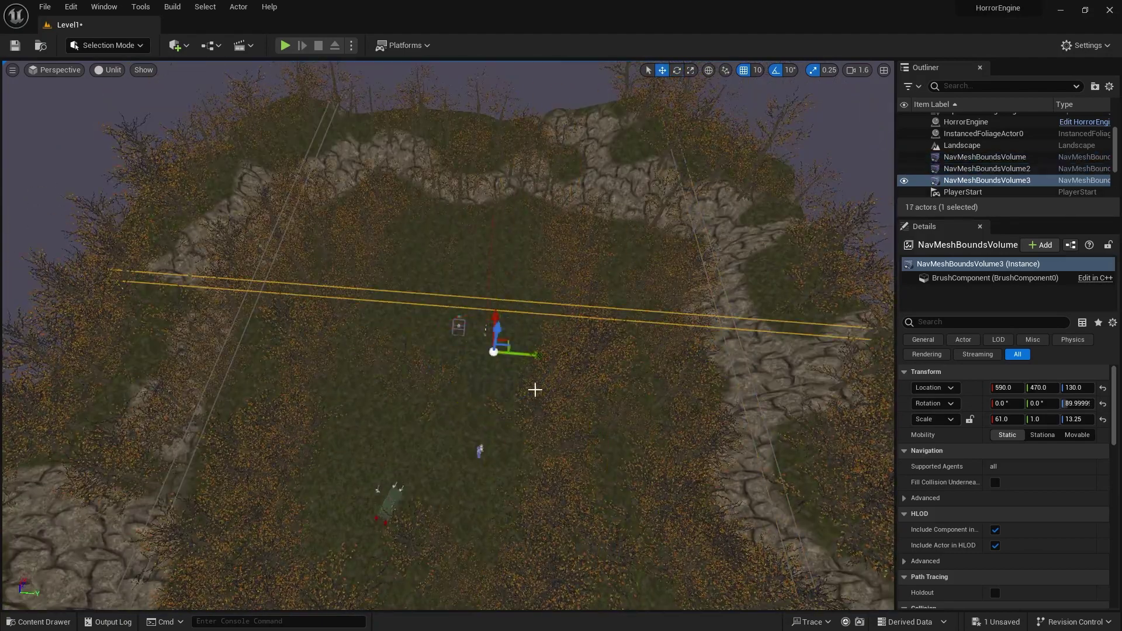
right_drag(678, 269, 786, 162)
alt+drag(814, 163, 436, 467)
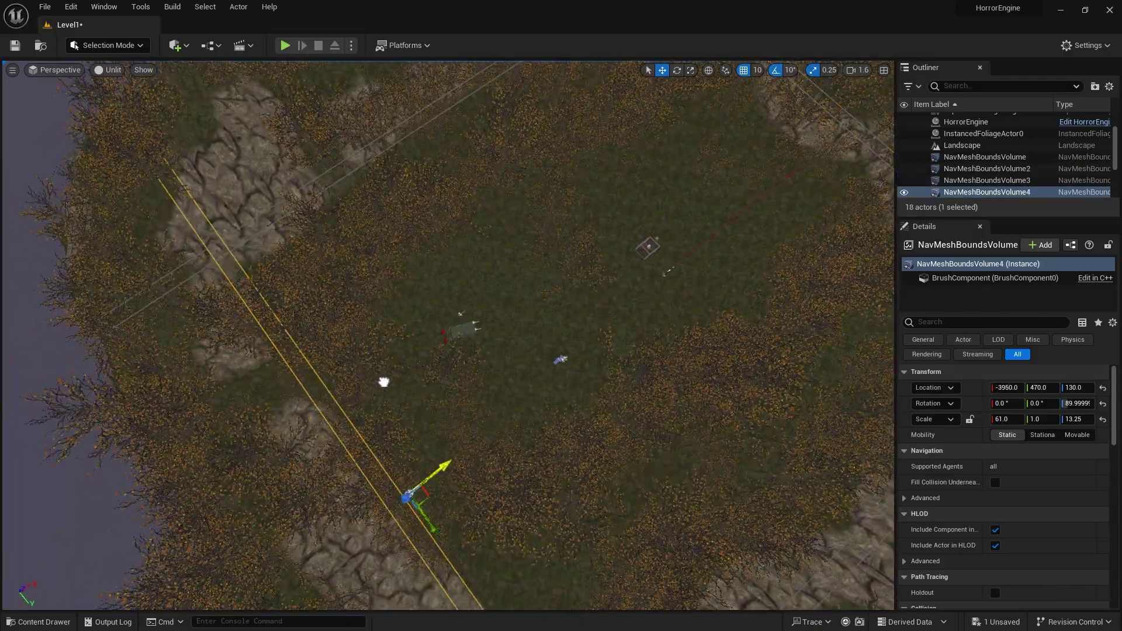
right_drag(491, 291, 533, 361)
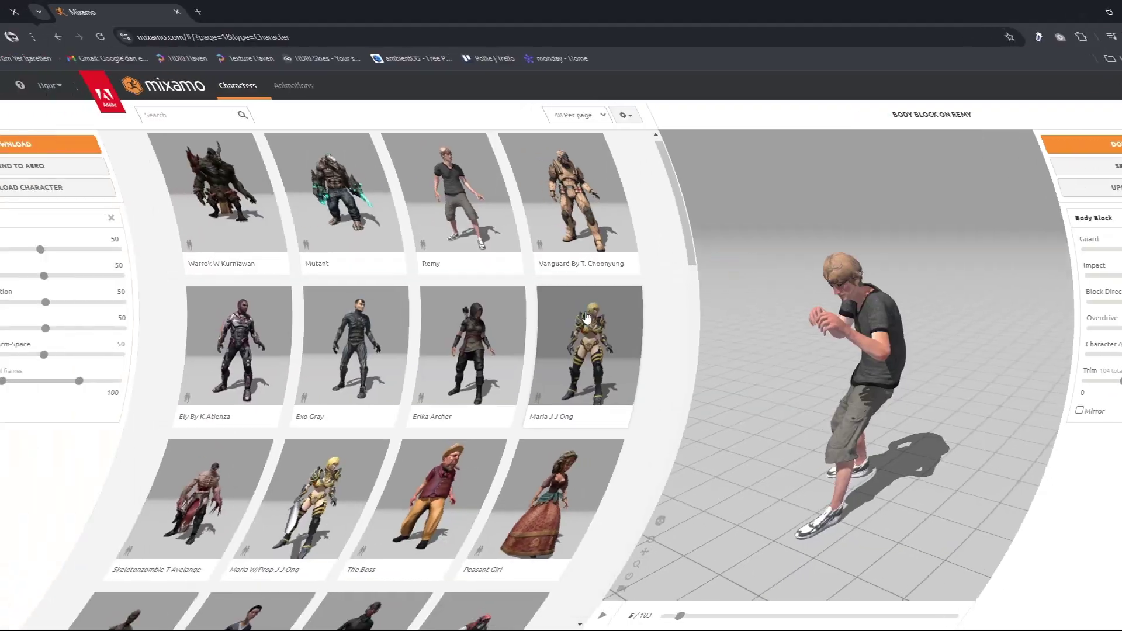
Switch to Mixamo in the browser and choose Leonard as the active character
scroll(442, 315, down, 8)
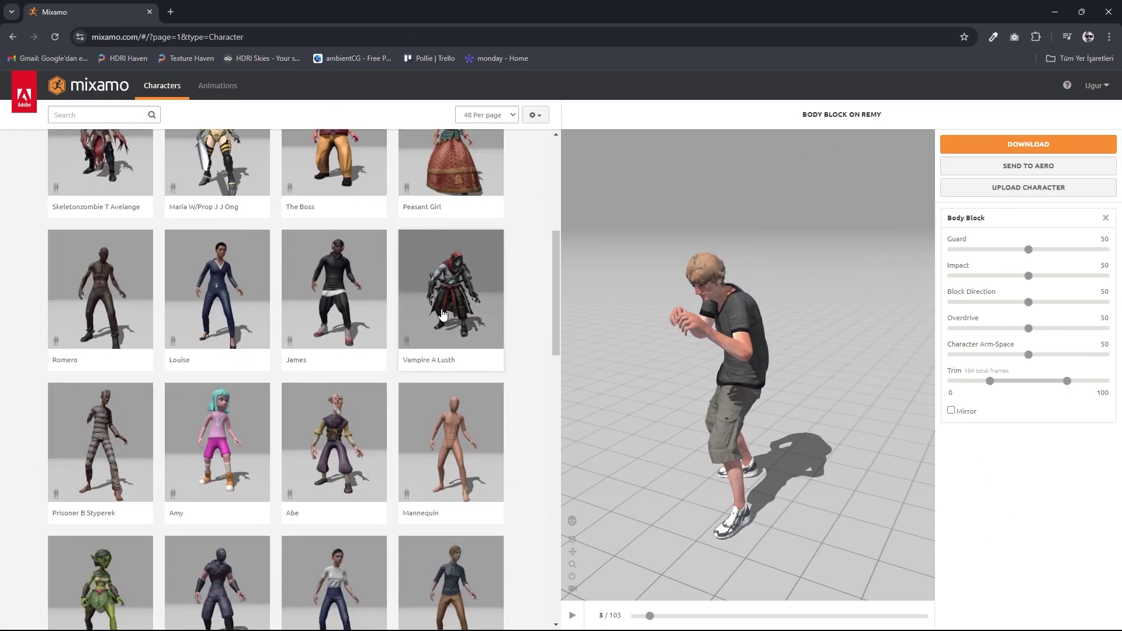
scroll(443, 315, down, 8)
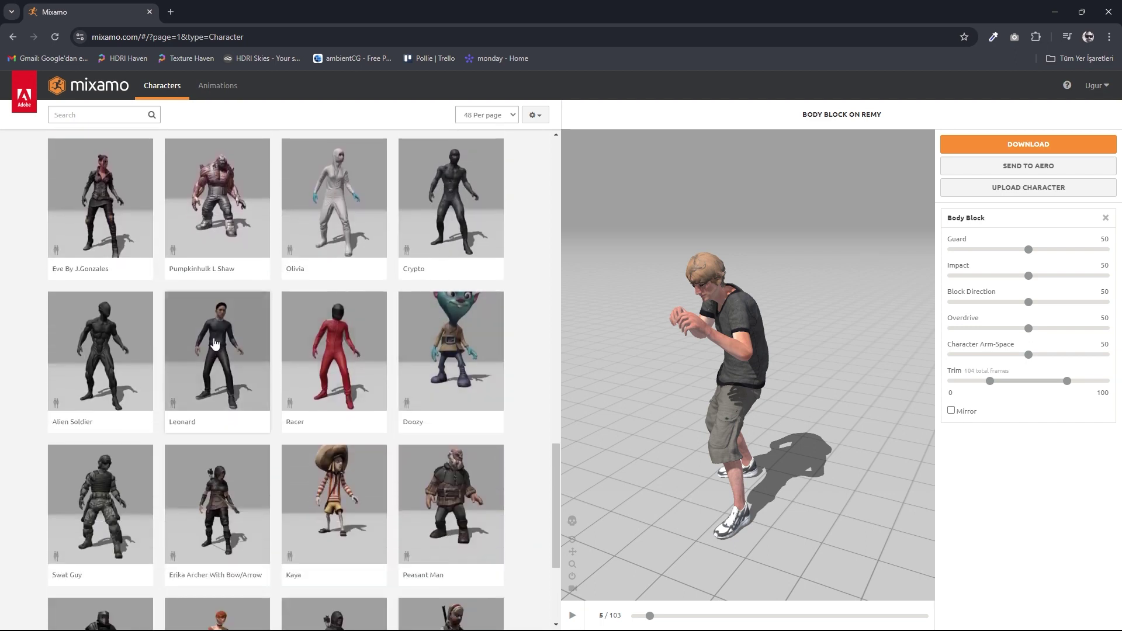
click(216, 339)
click(777, 247)
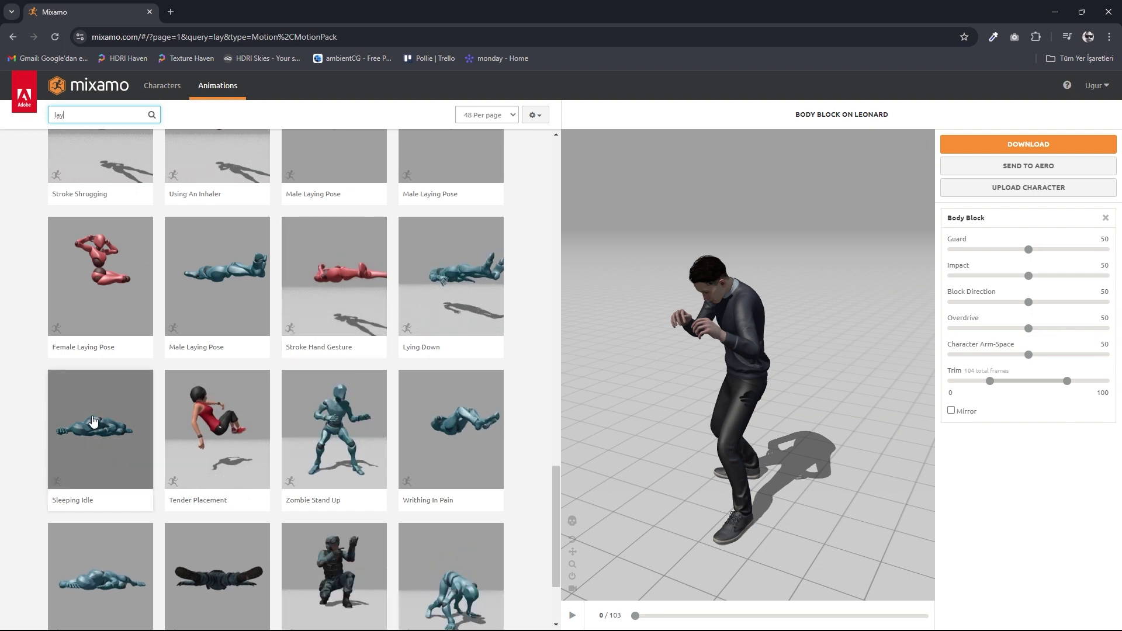
Apply the Sleeping Idle animation to Leonard and download it as FBX Binary, with skin, 30 frames per second, no keyframe reduction
click(100, 427)
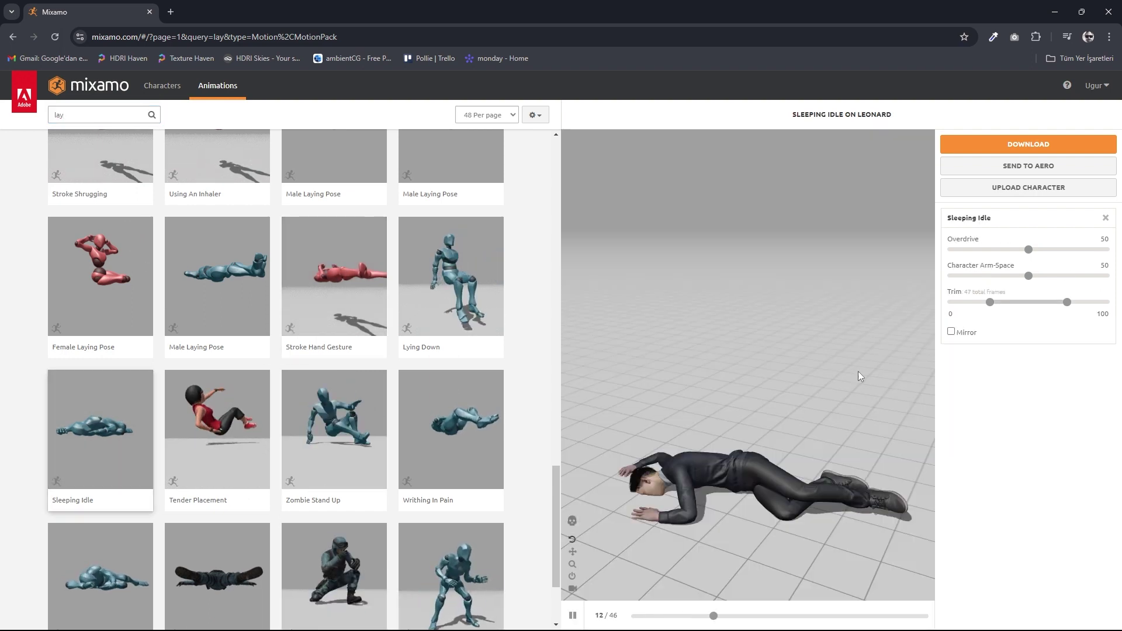
click(1014, 145)
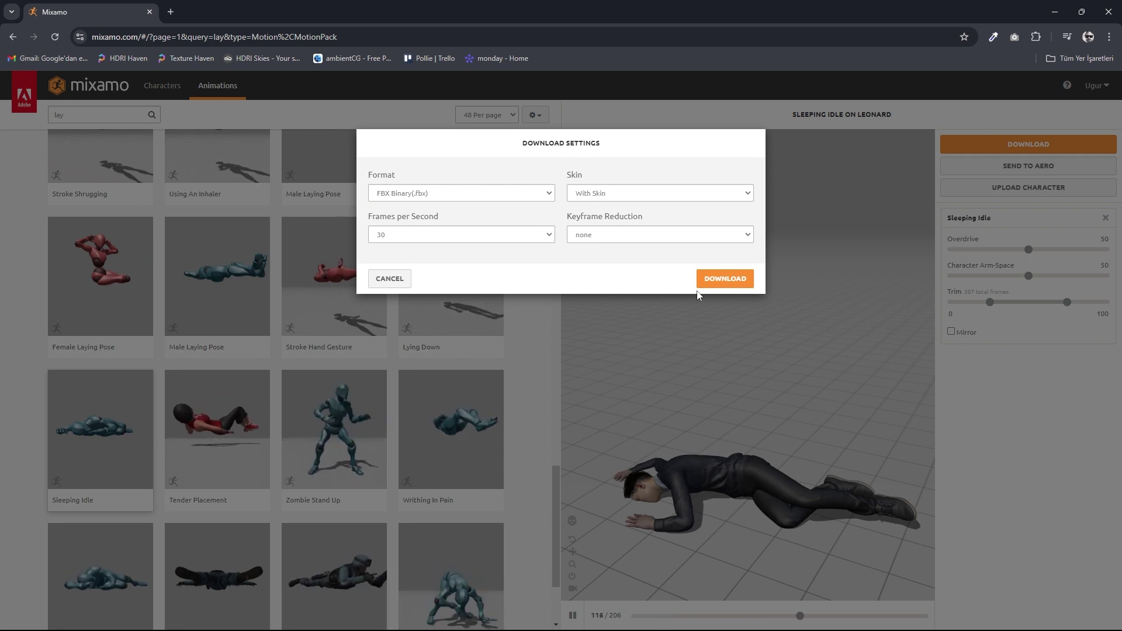
click(711, 282)
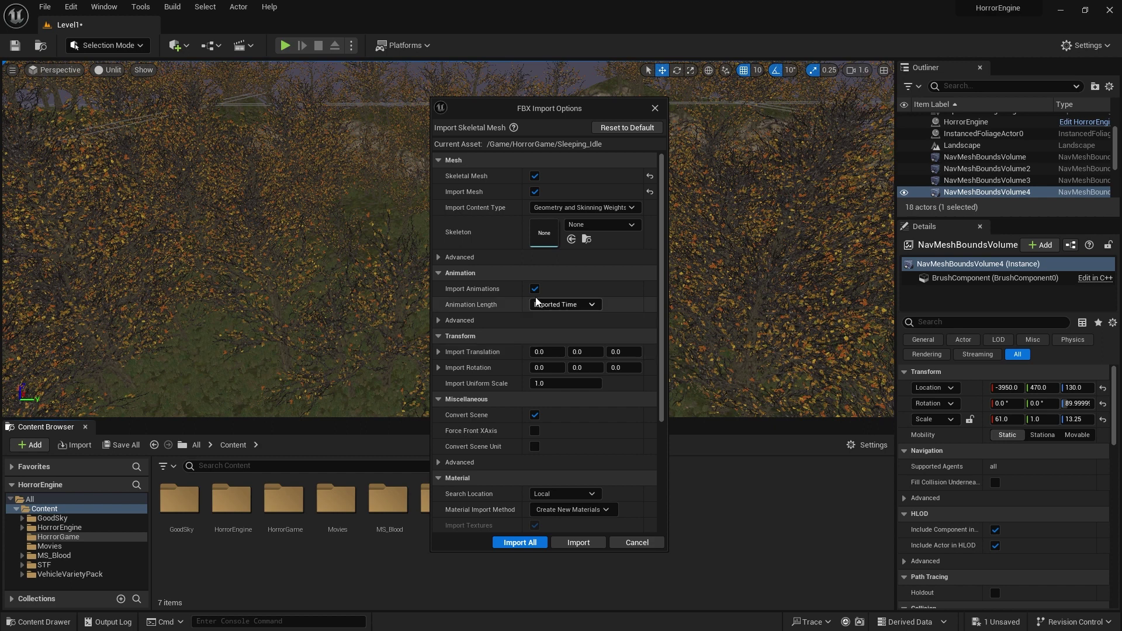
In Unreal Engine, import the whole Sleeping_Idle FBX and place its animation on the grass, rotated about -100° around Z
click(509, 544)
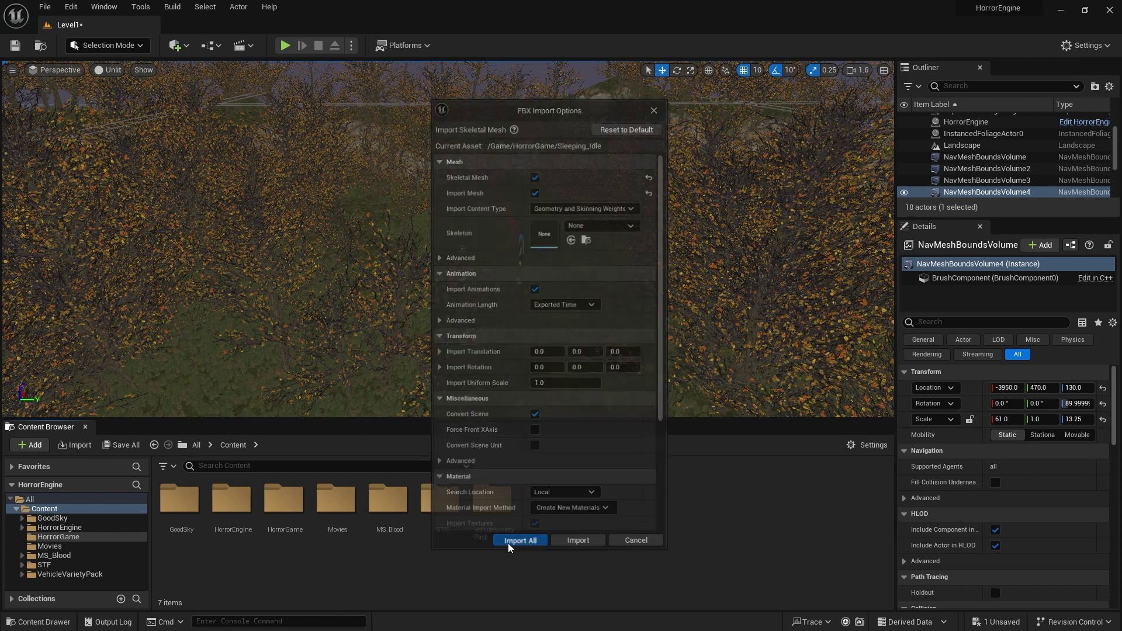
key(w)
right_drag(565, 331, 591, 385)
drag(844, 491, 487, 351)
key(e)
right_drag(511, 331, 526, 307)
key(w)
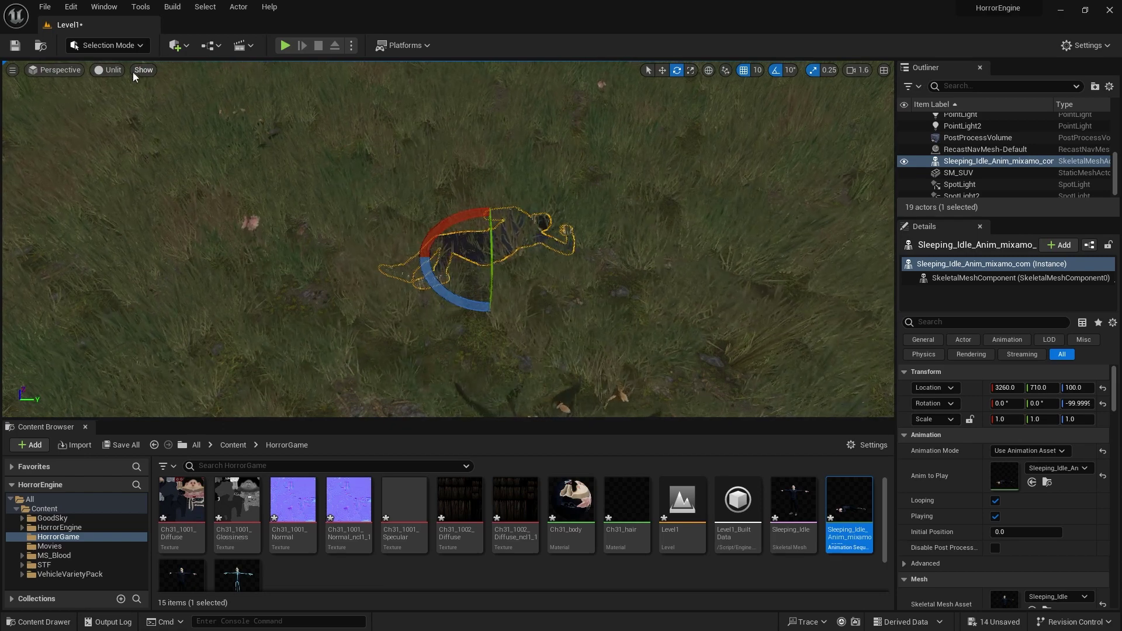
key(alt+4)
click(644, 292)
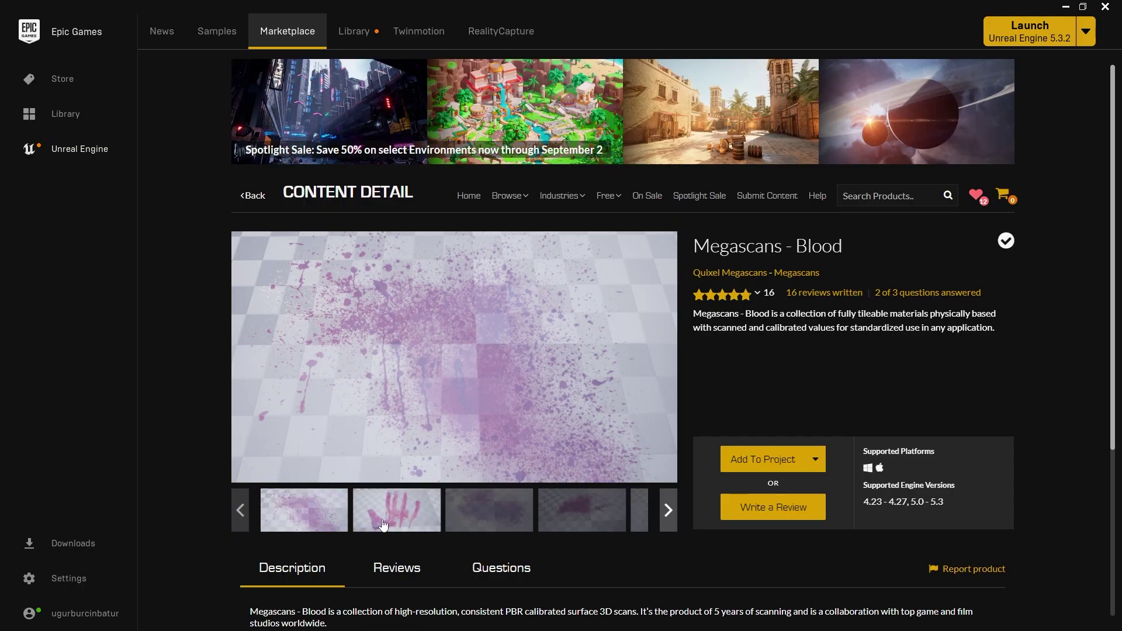
In the Epic Games Launcher, browse the preview images of Megascans - Blood and add the pack to the project
click(384, 525)
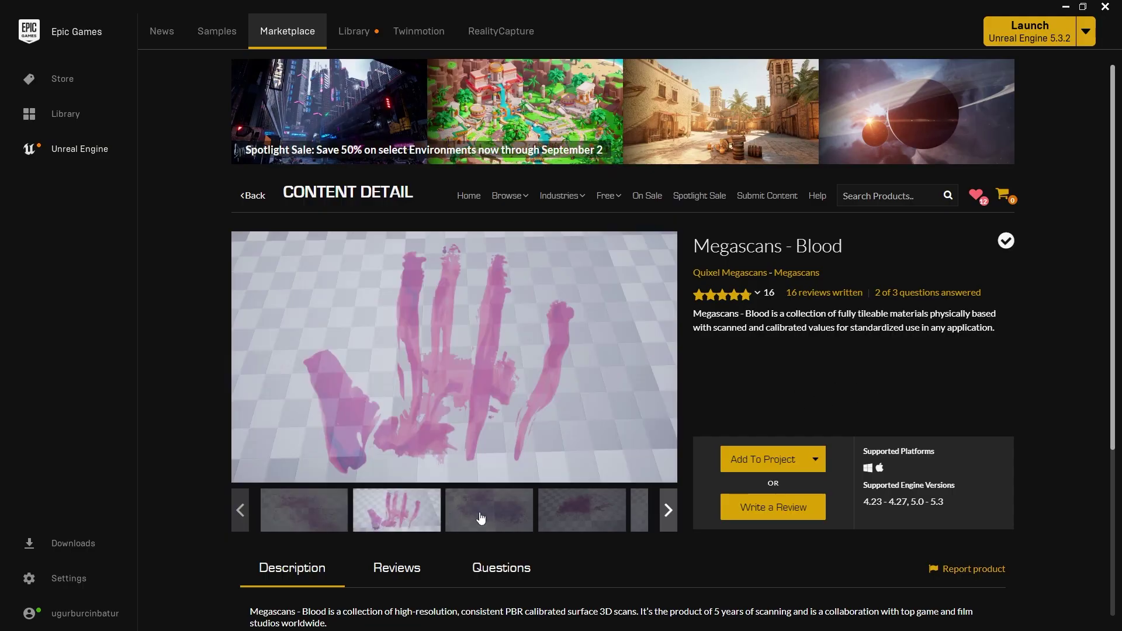
click(493, 515)
click(571, 511)
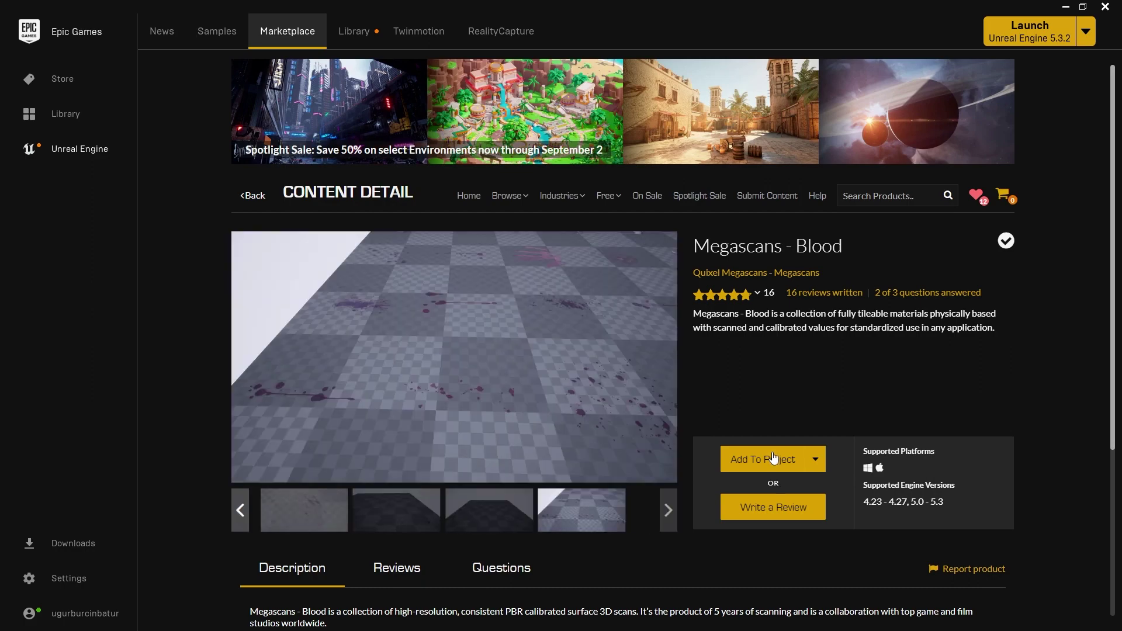
click(774, 458)
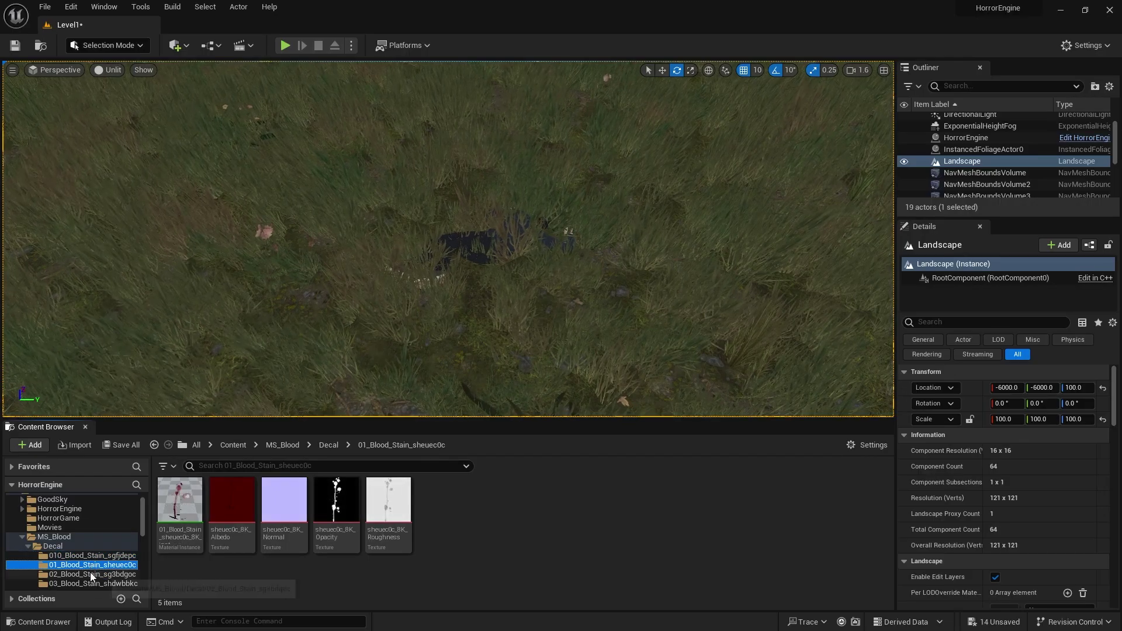
In Unreal Engine, place the 08_High_Velocity_Blood_Spatter decal at the lying body and reposition the point light above it
click(90, 574)
drag(172, 499, 458, 193)
drag(553, 303, 288, 213)
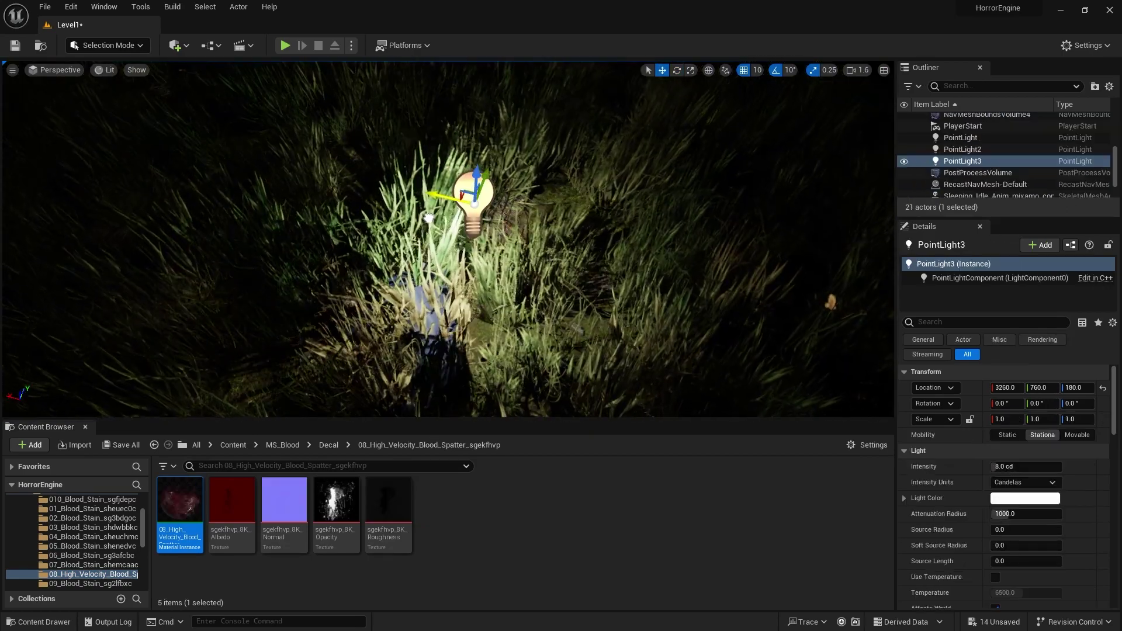
right_drag(429, 218, 515, 218)
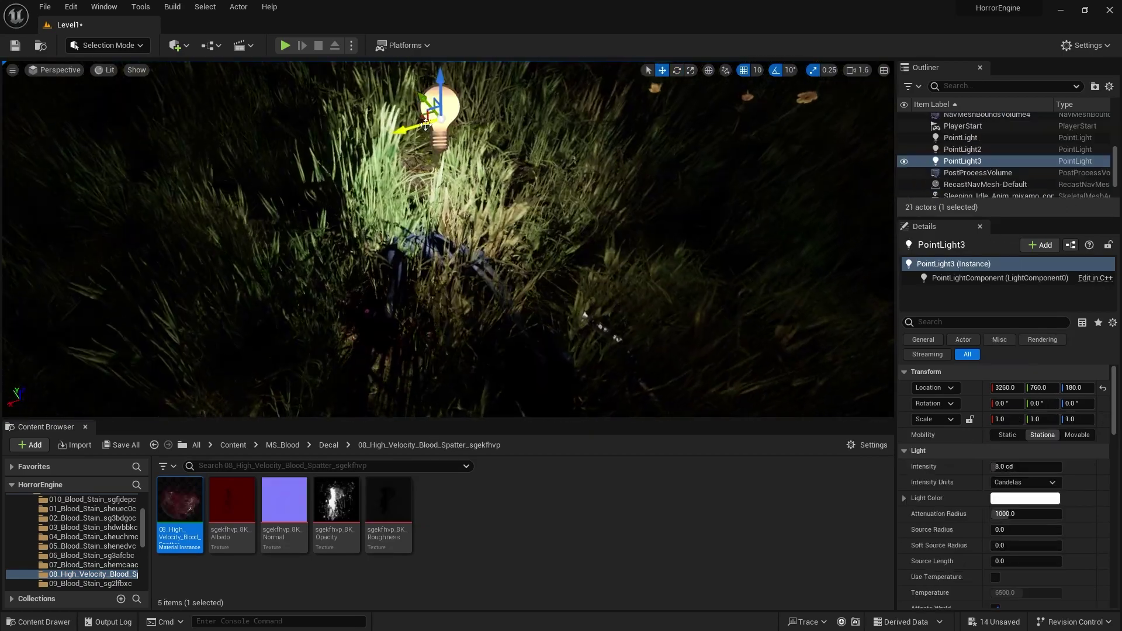
drag(414, 120, 281, 186)
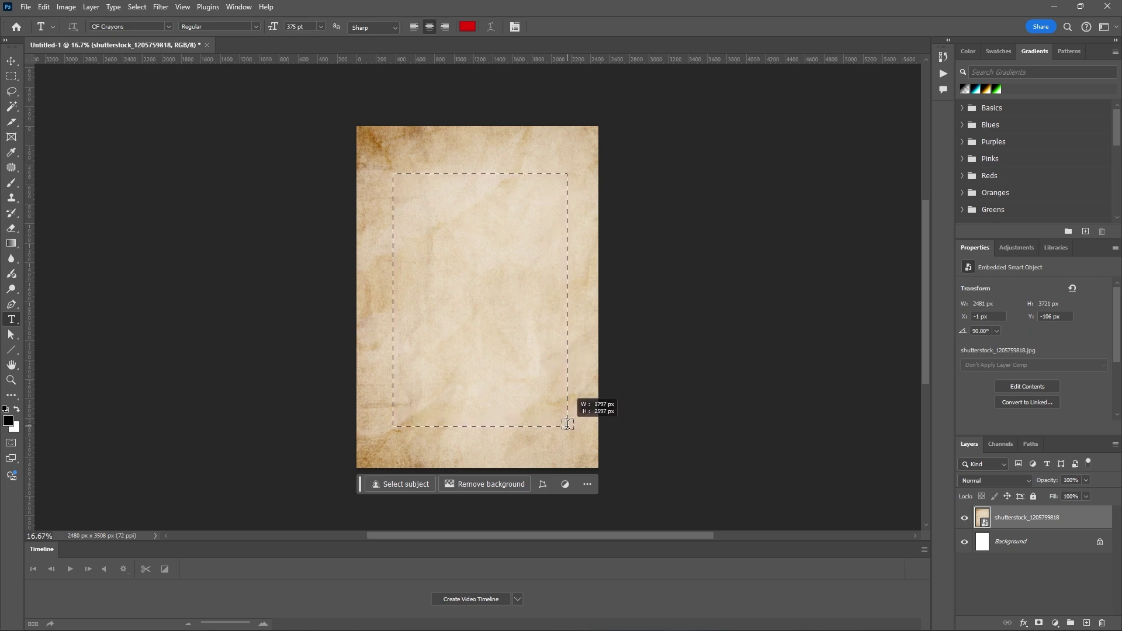
In Photoshop, add the red CF Crayons text "There is nothing for you Turn Back" at 375 pt and centre it vertically on the parchment
drag(566, 419, 567, 421)
key(ctrl+v)
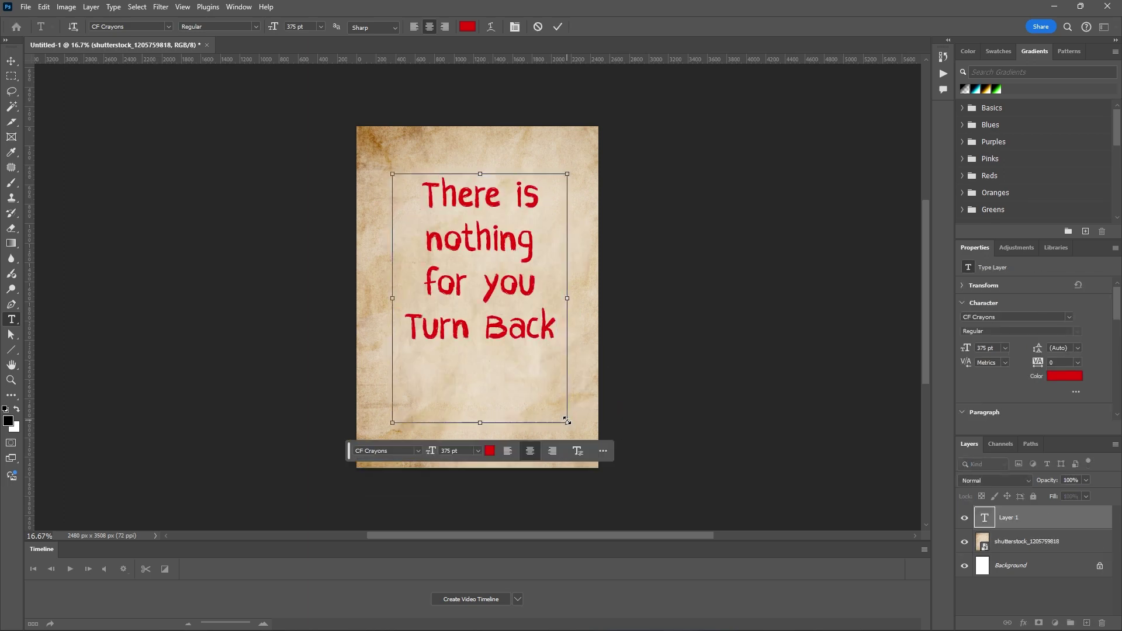
click(12, 61)
drag(473, 279, 474, 311)
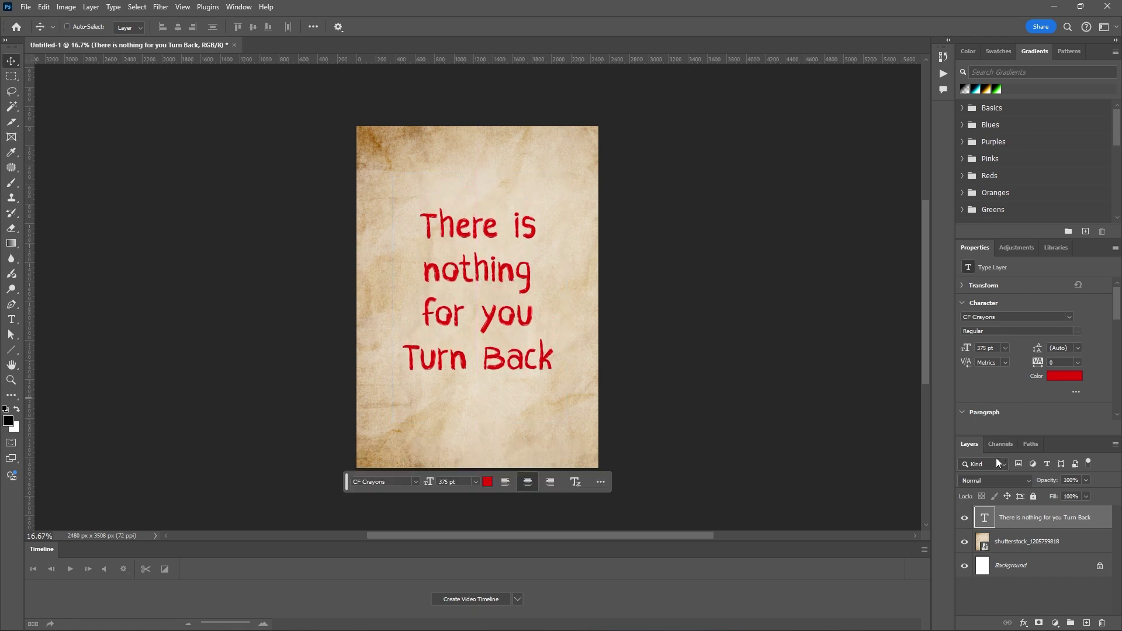
Set the text layer's blend mode to Multiply and save a copy of the note as paper-note.png in Downloads
click(994, 481)
click(978, 352)
key(ctrl+alt+s)
click(304, 271)
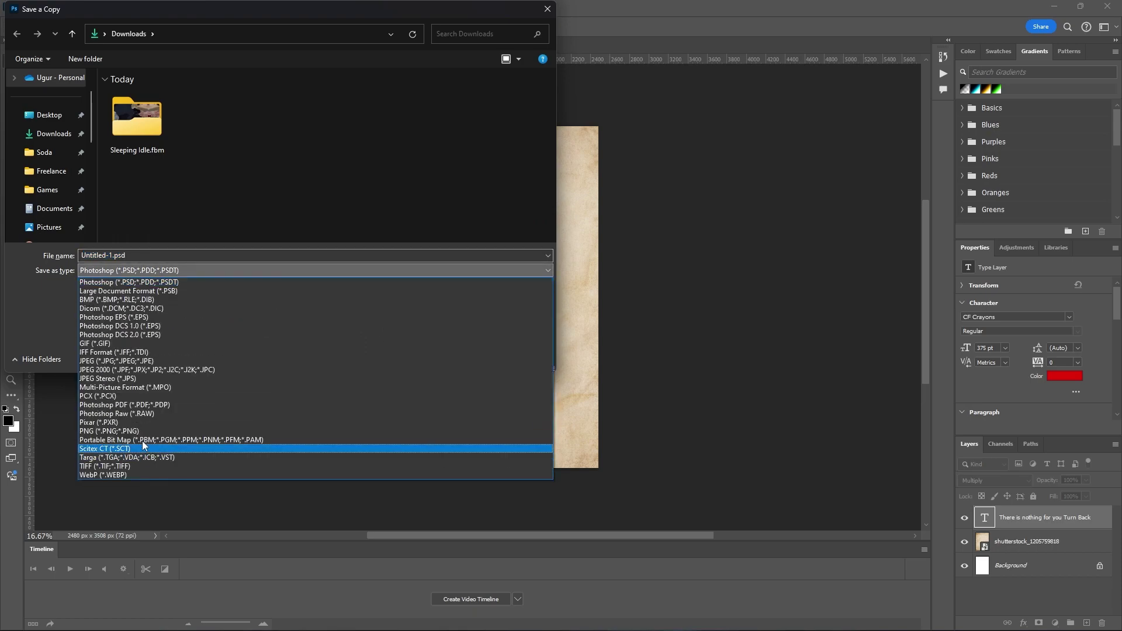
click(134, 450)
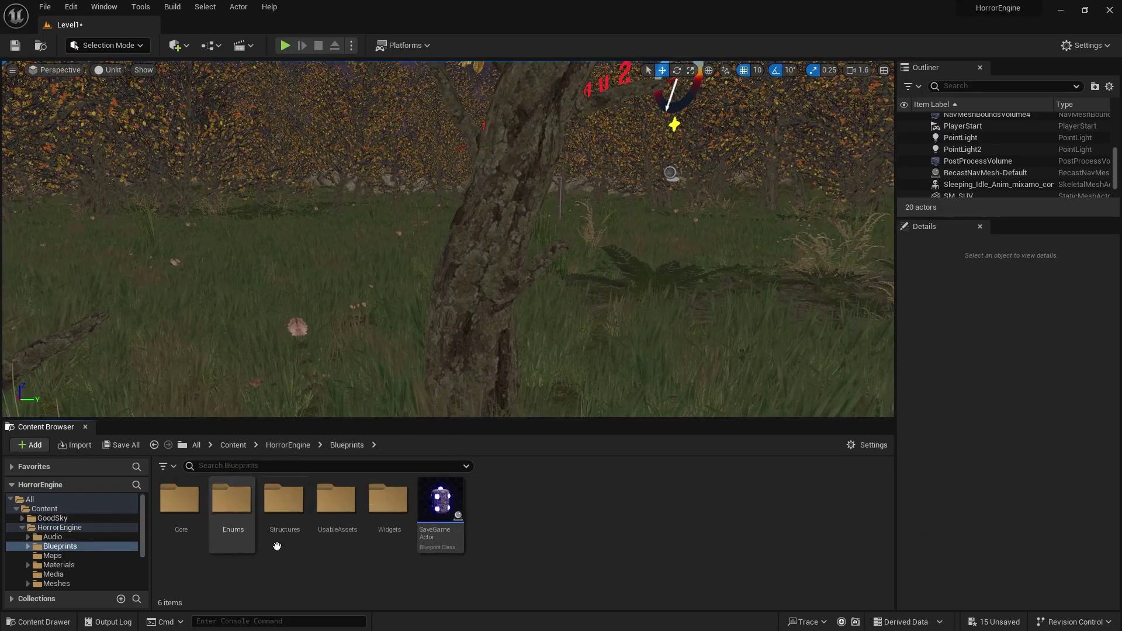
In Unreal Engine, place the Paper blueprint from UsableAssets/Inventory in front of the tree trunk, raised above the grass
double_click(336, 500)
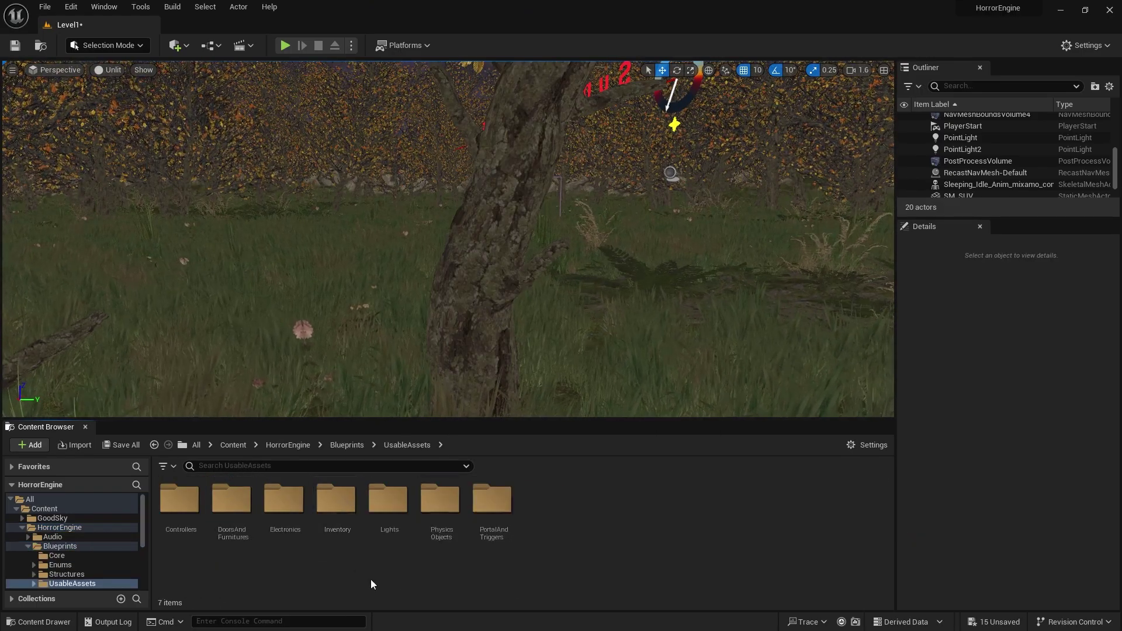
click(340, 503)
double_click(340, 504)
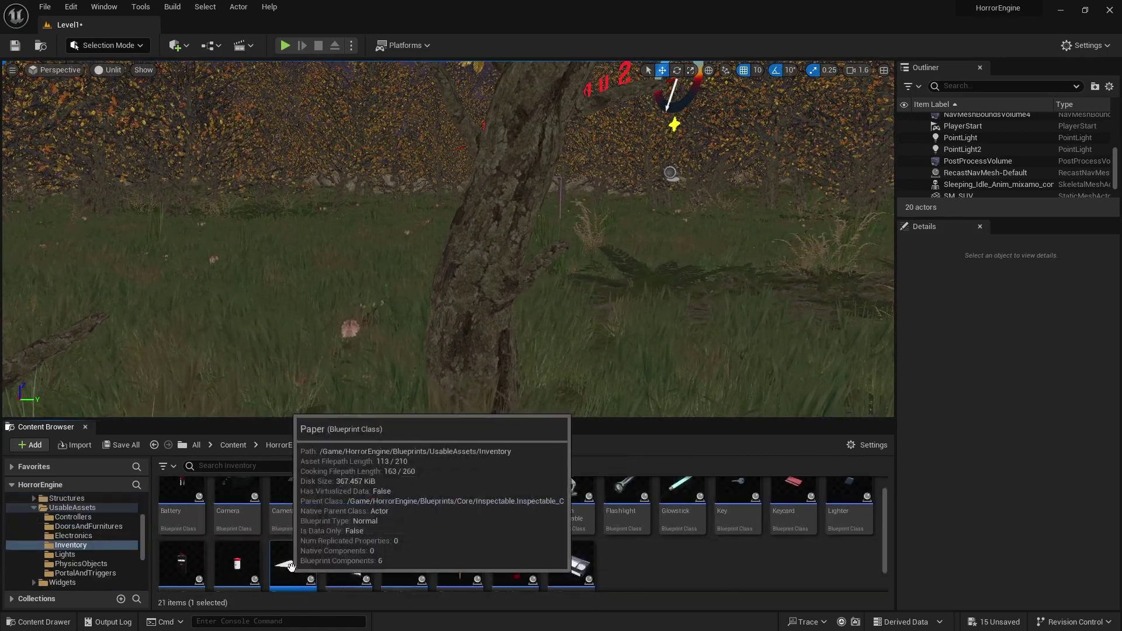
drag(293, 561, 491, 347)
scroll(507, 355, up, 2)
right_drag(537, 325, 539, 355)
drag(499, 280, 515, 307)
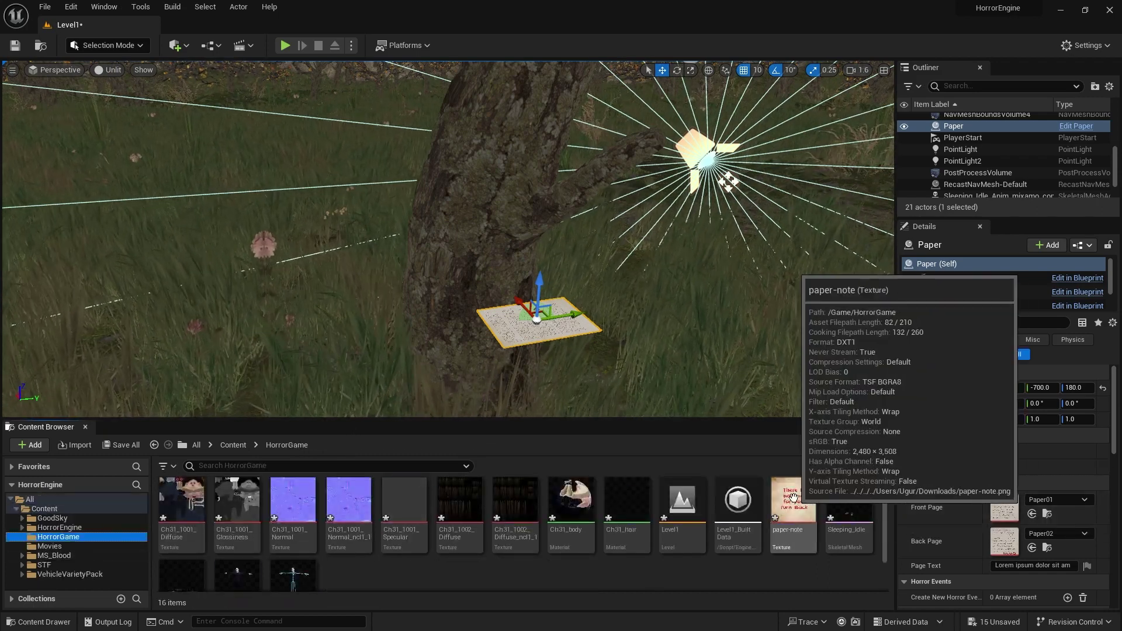
Assign the paper-note texture to the Paper's Front Page and Back Page, and play-test the level with the note upright against the trunk
click(783, 512)
click(1031, 513)
click(1032, 548)
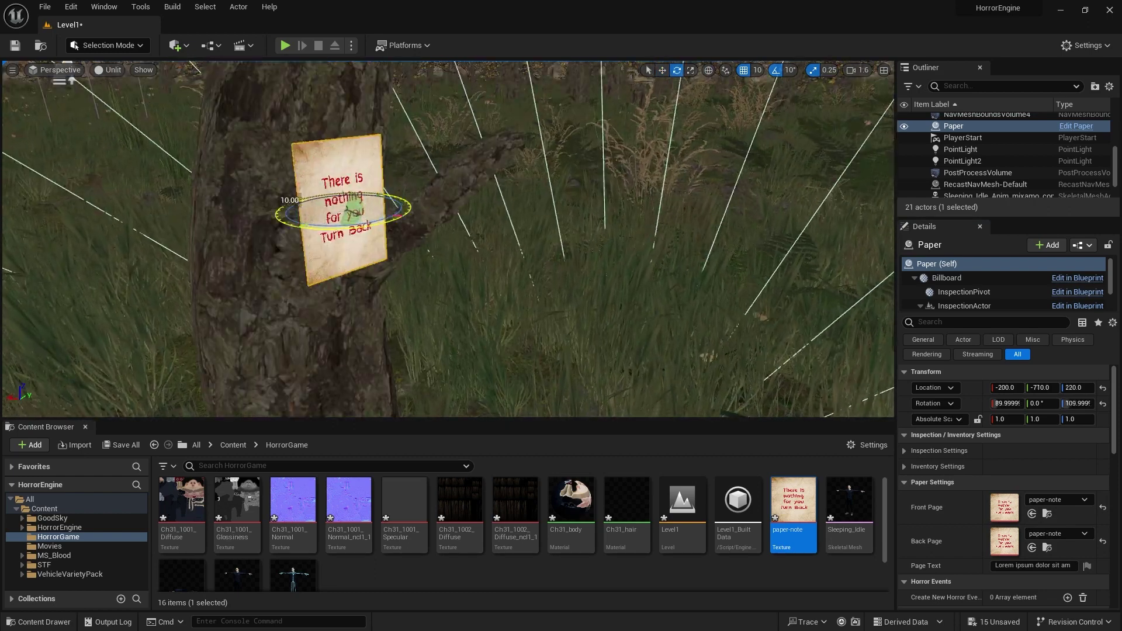
key(alt+p)
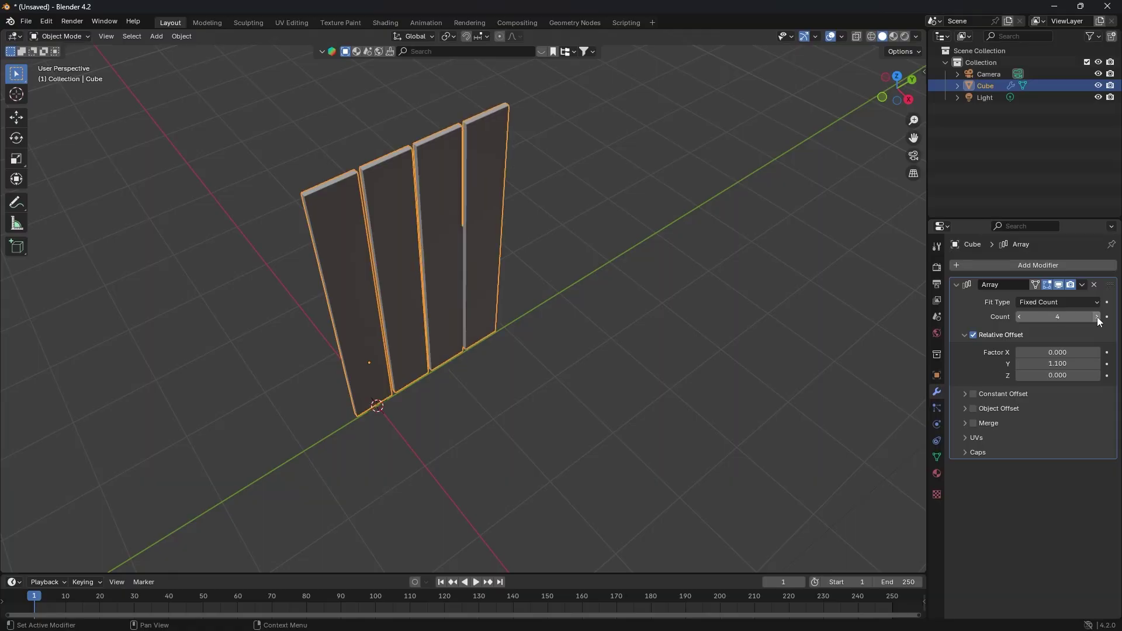
In Blender, set the plank's Array count to 9, duplicate the plank row, move the copy along X and rotate it around Z
drag(1099, 318, 696, 426)
middle_drag(697, 426, 711, 464)
key(g)
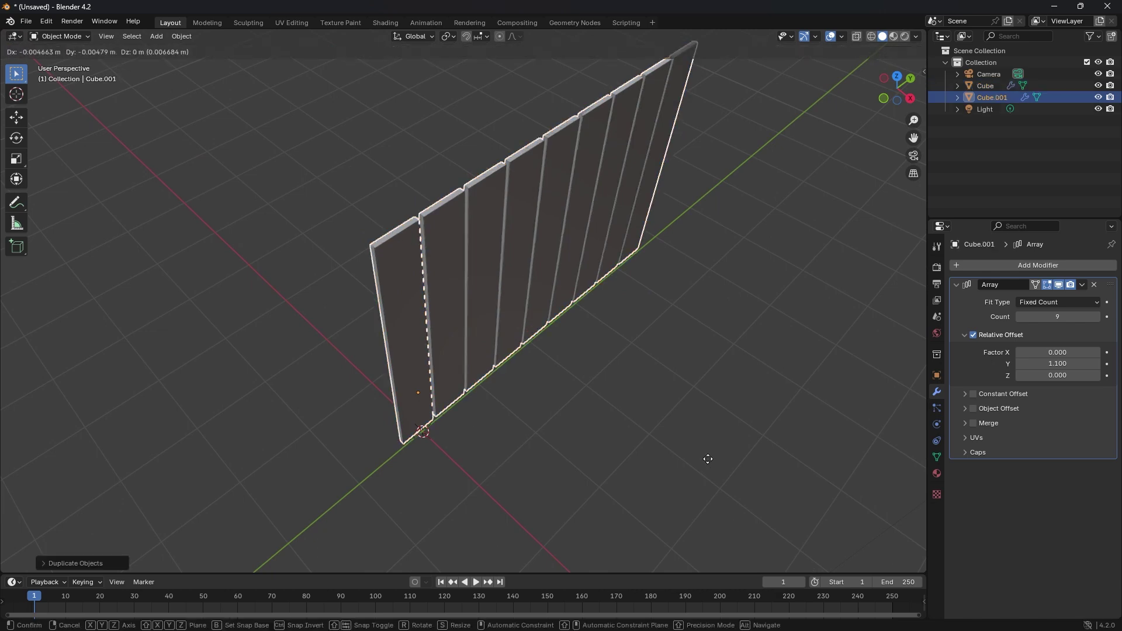
key(x)
click(649, 429)
key(r)
key(z)
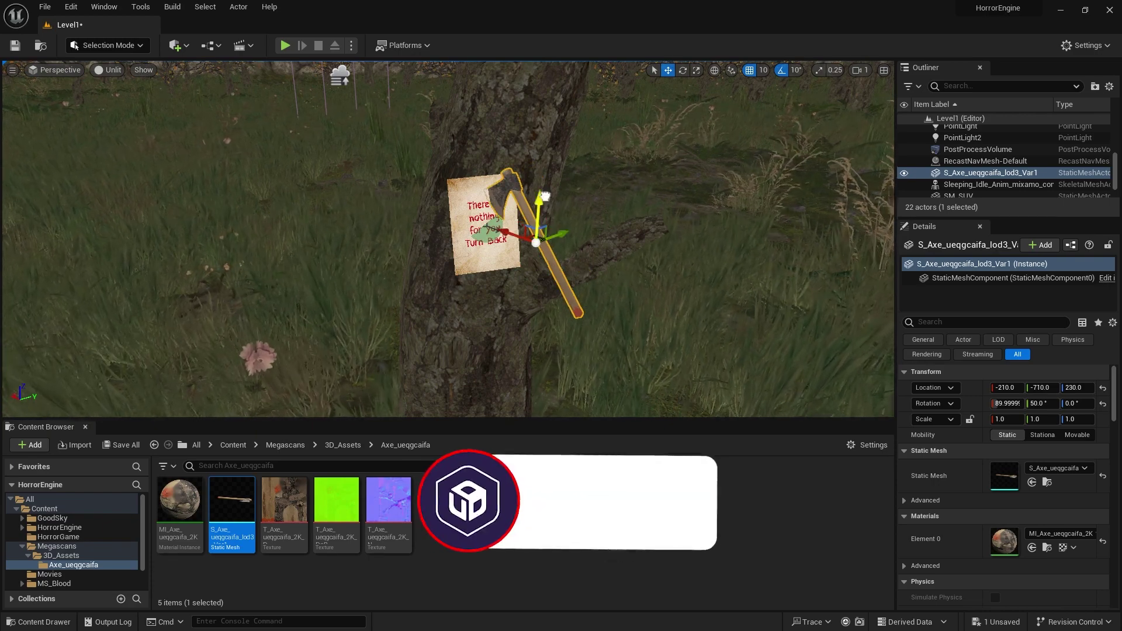
In Unreal Engine, fine-tune the height of the Megascans axe over the note on the tree trunk
mouse_move(551, 199)
mouse_down()
mouse_move(550, 240)
mouse_move(551, 206)
mouse_up()
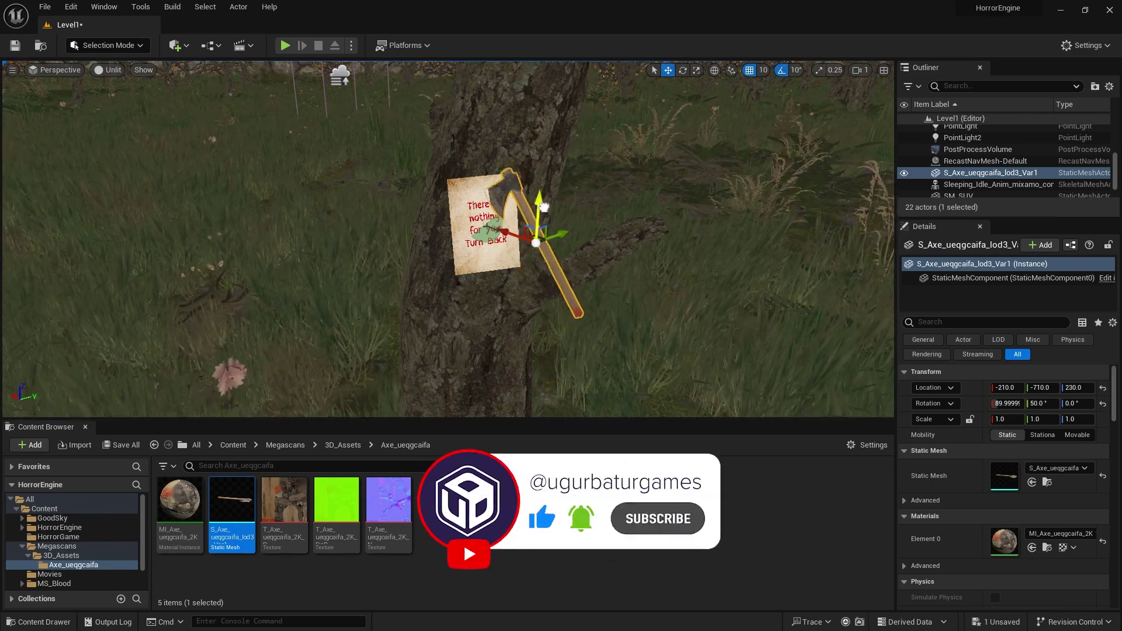